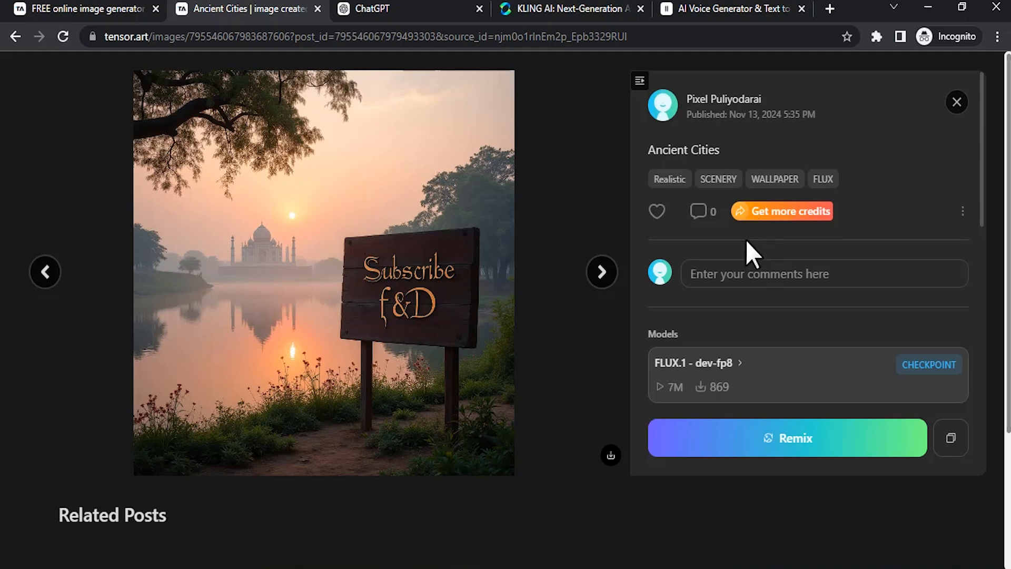
Switch to the Tensor.Art image generator, clear the existing prompt and set the number of images to 2
{"action": "left_click", "coordinate": [102, 11]}
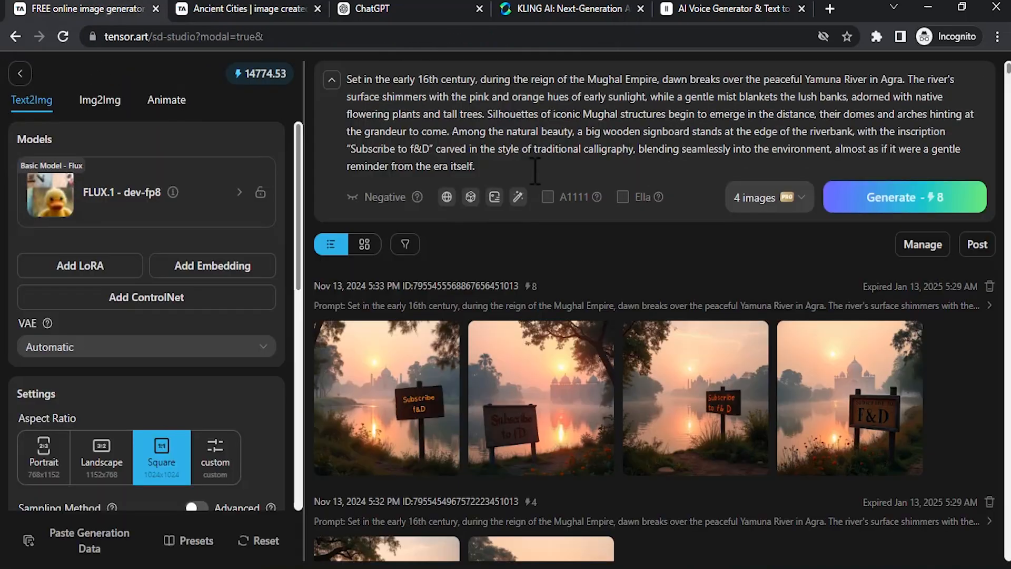
{"action": "left_click_drag", "start_coordinate": [476, 168], "coordinate": [316, 89]}
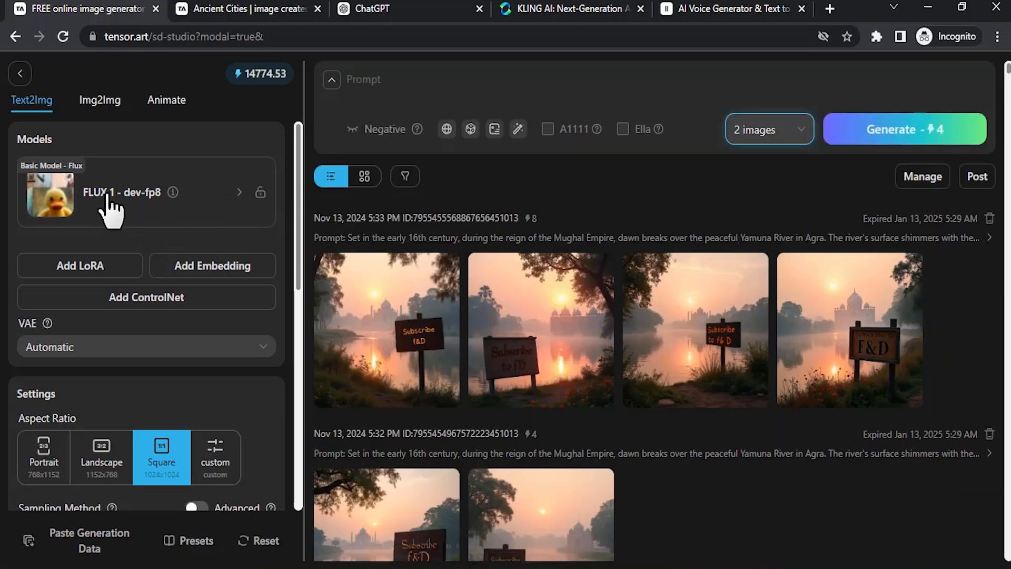
Check the model selection and sampling settings, and set the aspect ratio to Landscape (1152x768)
{"action": "left_click", "coordinate": [227, 203]}
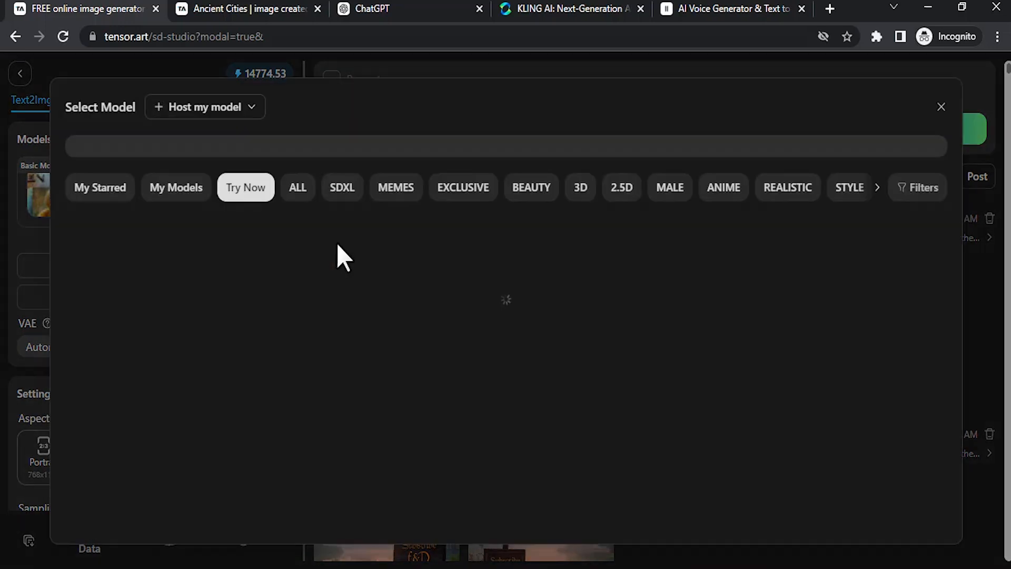
{"action": "left_click", "coordinate": [939, 107]}
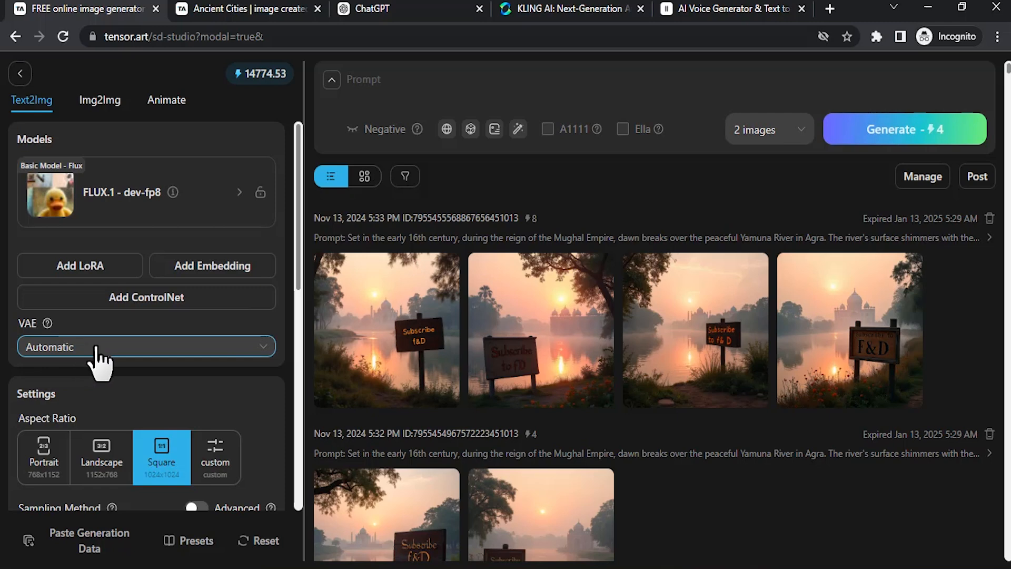
{"action": "scroll", "coordinate": [96, 352], "scroll_direction": "down", "scroll_amount": 3}
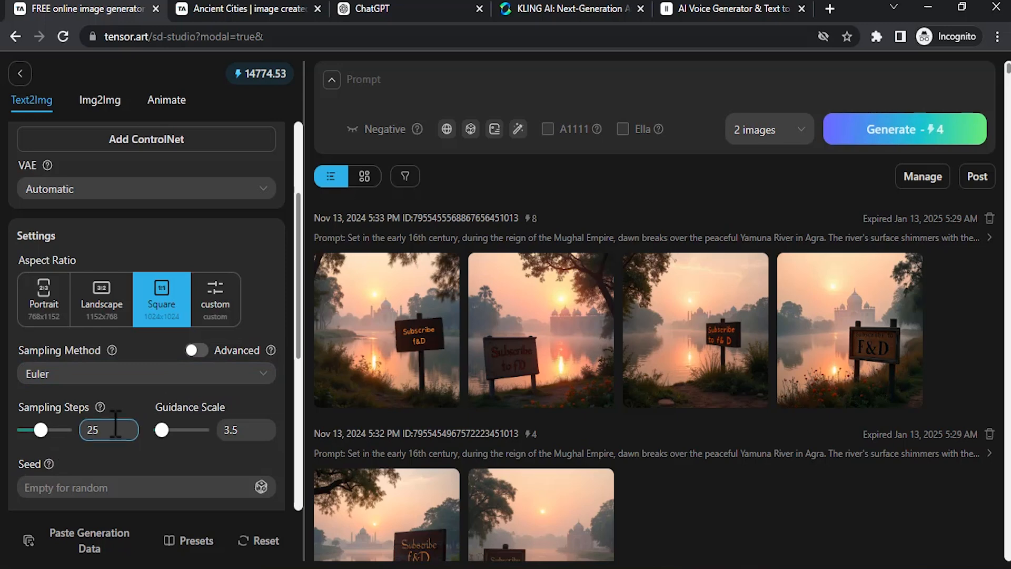
{"action": "left_click", "coordinate": [255, 429]}
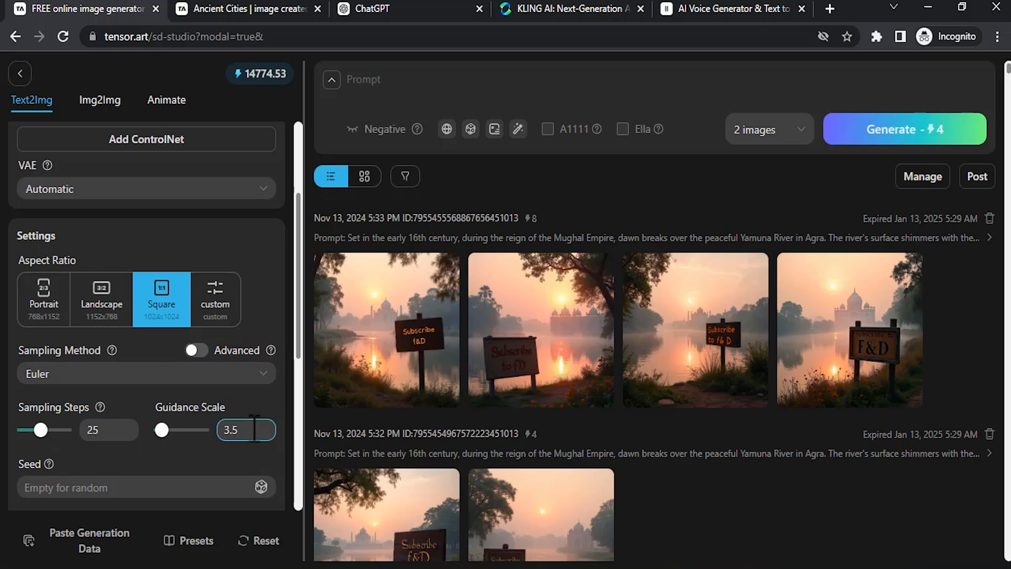
{"action": "scroll", "coordinate": [232, 448], "scroll_direction": "up", "scroll_amount": 2}
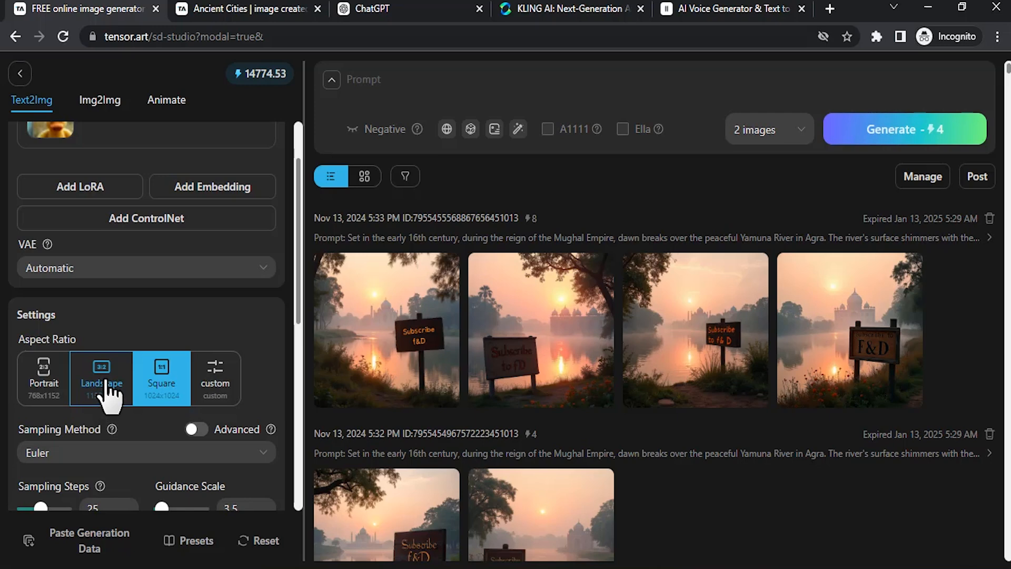
{"action": "left_click", "coordinate": [92, 405]}
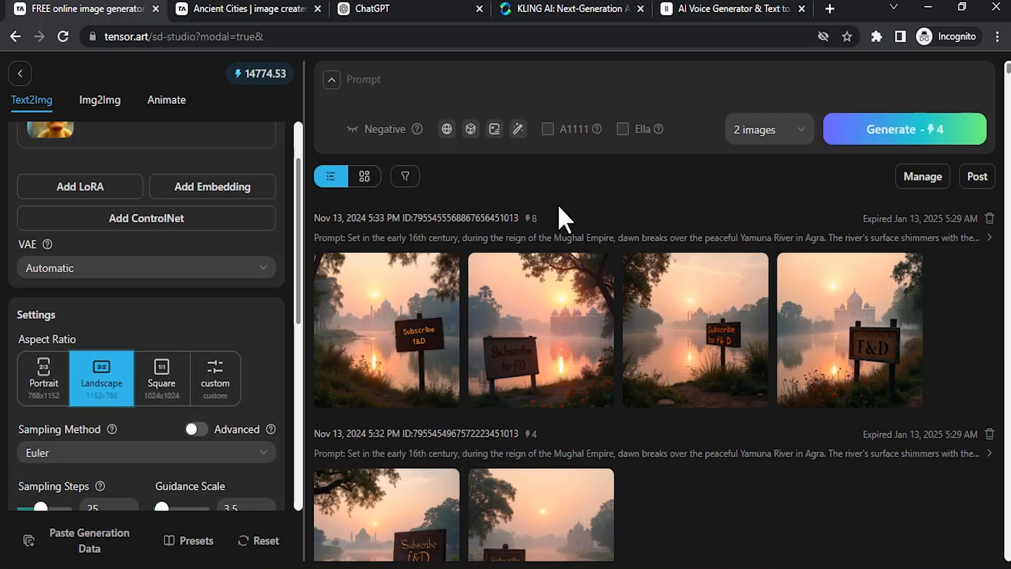
Switch to ChatGPT and send the copied instruction to generate detailed ancient-city image prompts, each with a one-line sound prompt
{"action": "left_click", "coordinate": [400, 10]}
{"action": "left_click", "coordinate": [376, 308]}
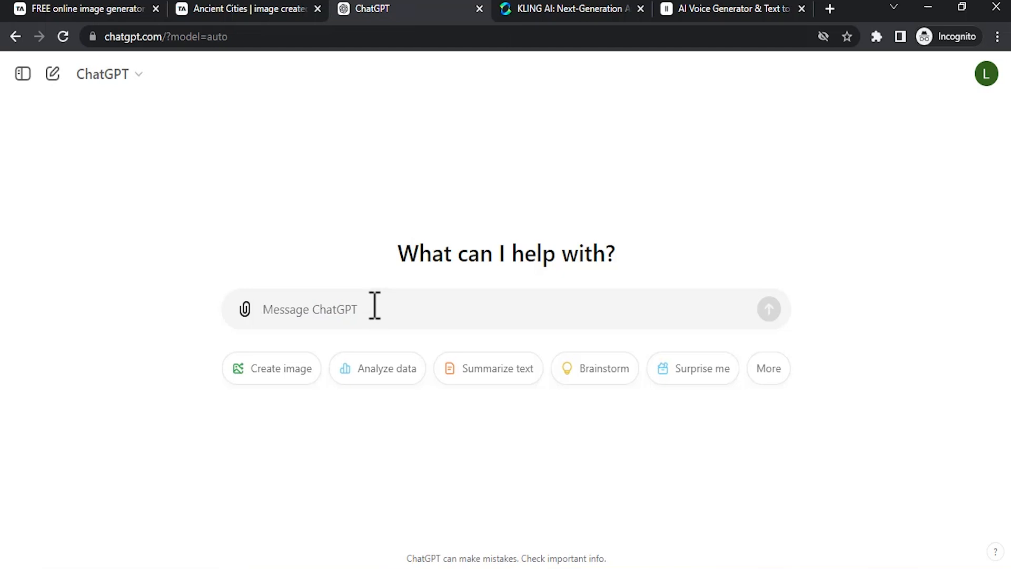
{"action": "key", "text": "ctrl+v"}
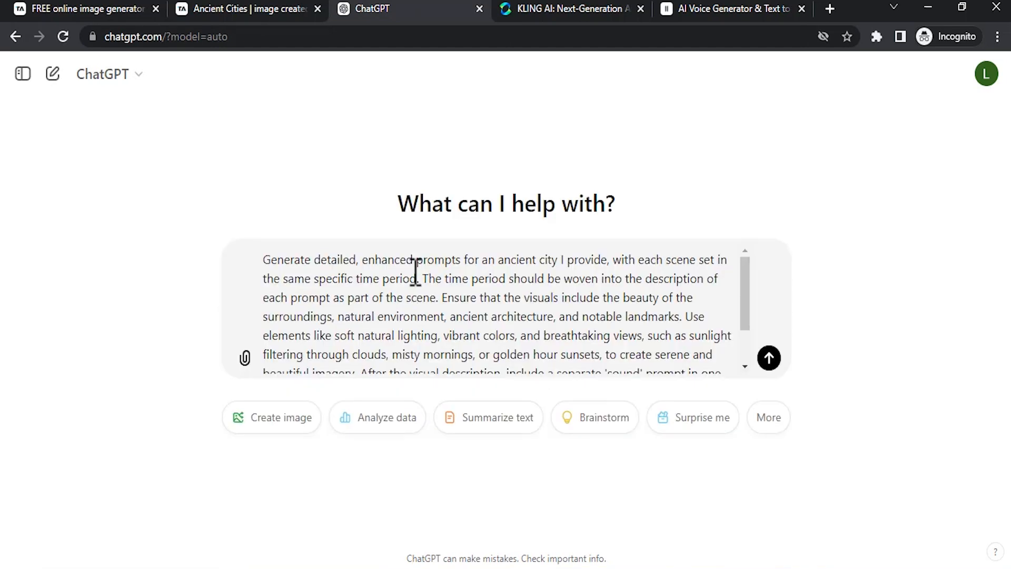
{"action": "scroll", "coordinate": [413, 273], "scroll_direction": "down", "scroll_amount": 2}
{"action": "scroll", "coordinate": [422, 301], "scroll_direction": "up", "scroll_amount": 2}
{"action": "left_click", "coordinate": [770, 358]}
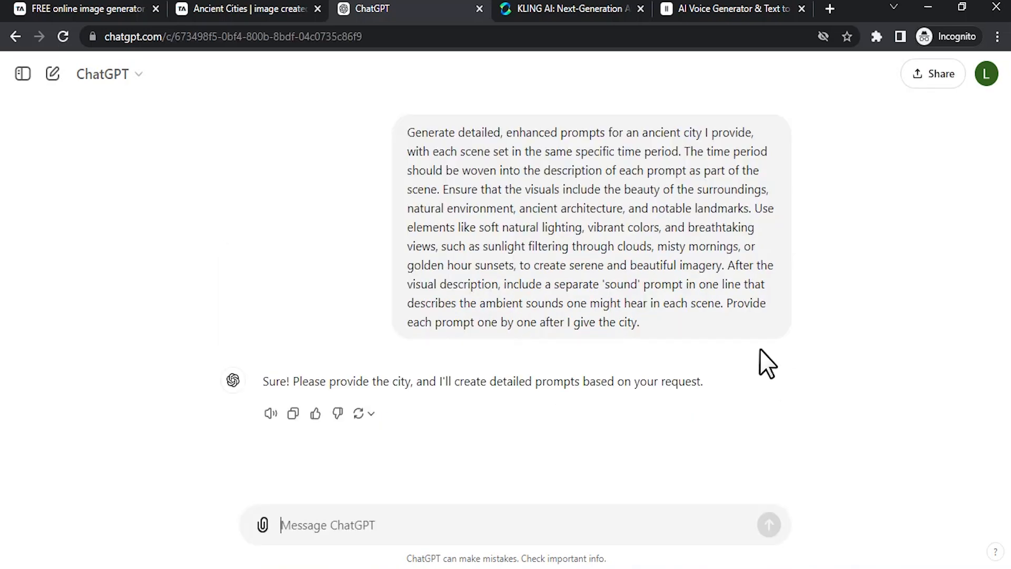
Give "ancient tokyo" as the city and review the image prompt and sound prompt in the reply
{"action": "type", "text": "an"}
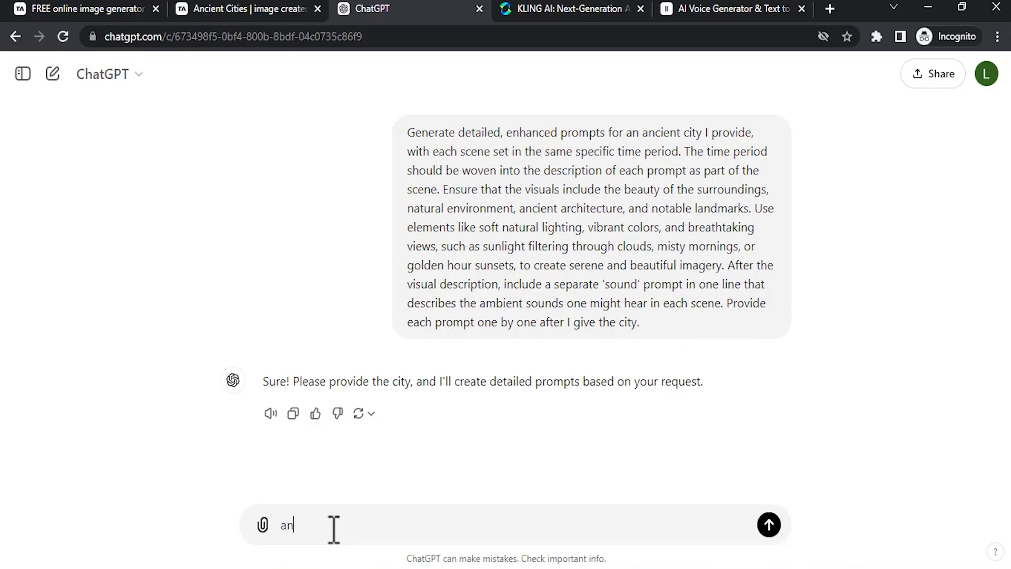
{"action": "type", "text": "cient tokyo"}
{"action": "key", "text": "Return"}
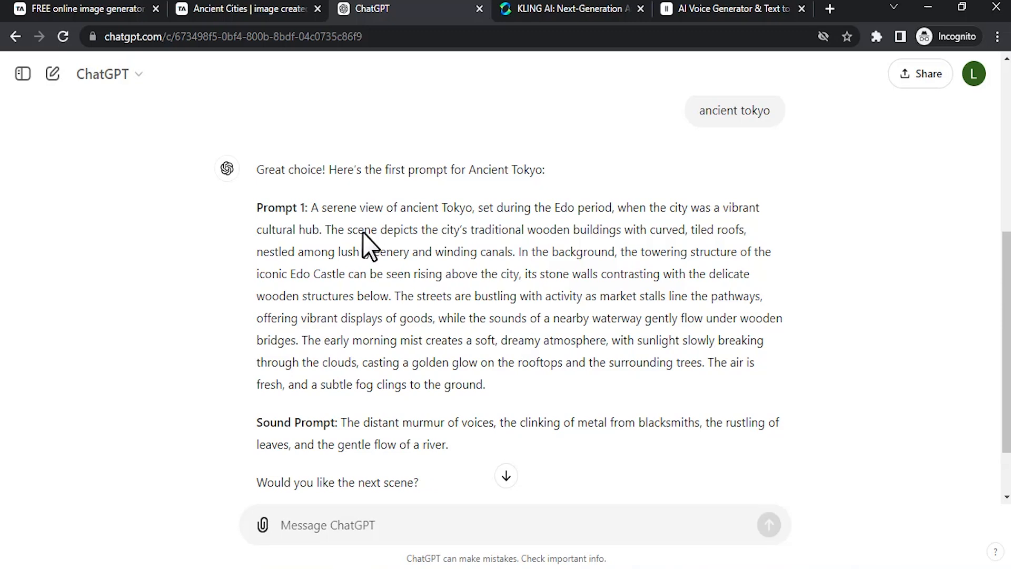
{"action": "left_click_drag", "start_coordinate": [257, 208], "coordinate": [306, 203]}
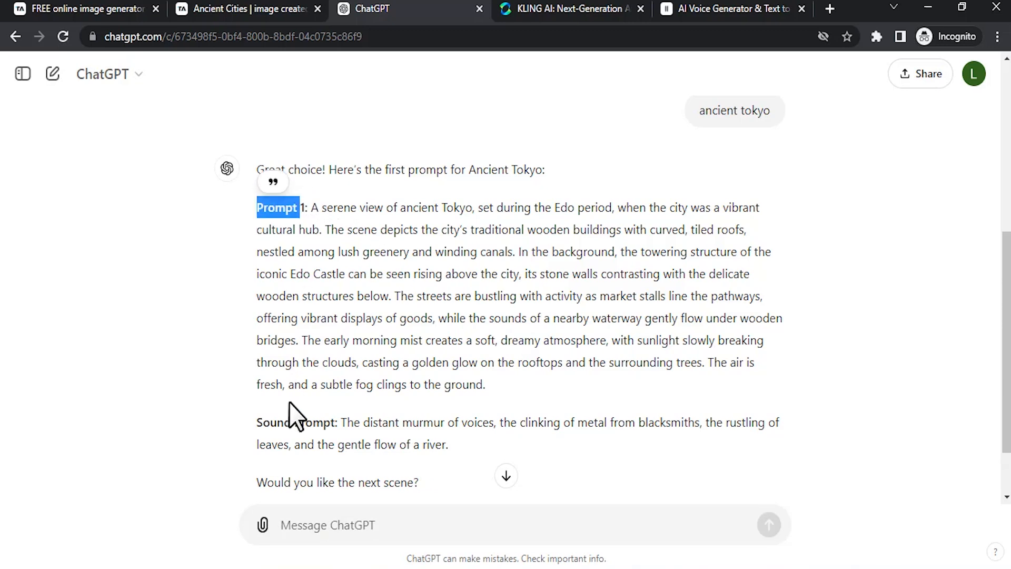
{"action": "left_click_drag", "start_coordinate": [257, 421], "coordinate": [330, 424]}
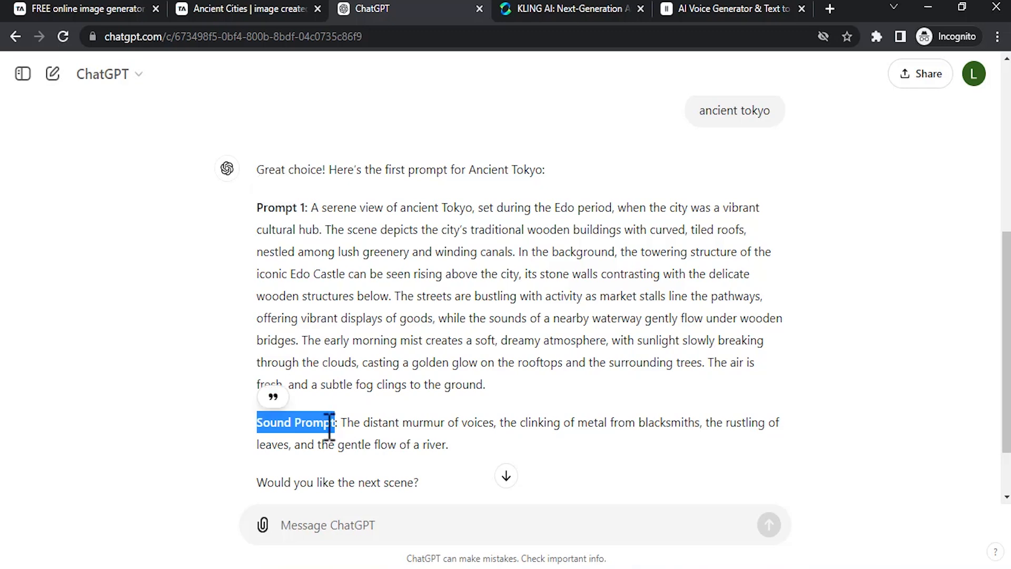
{"action": "left_click", "coordinate": [344, 423]}
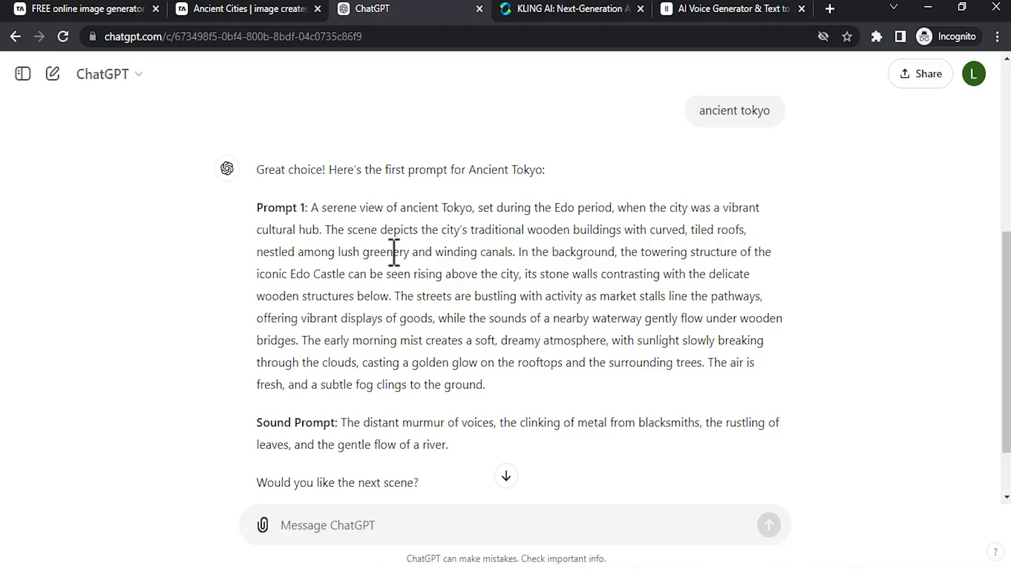
Compare the reply with the original instruction and send the follow-up "include time period in the image prompt"
{"action": "scroll", "coordinate": [416, 234], "scroll_direction": "up", "scroll_amount": 5}
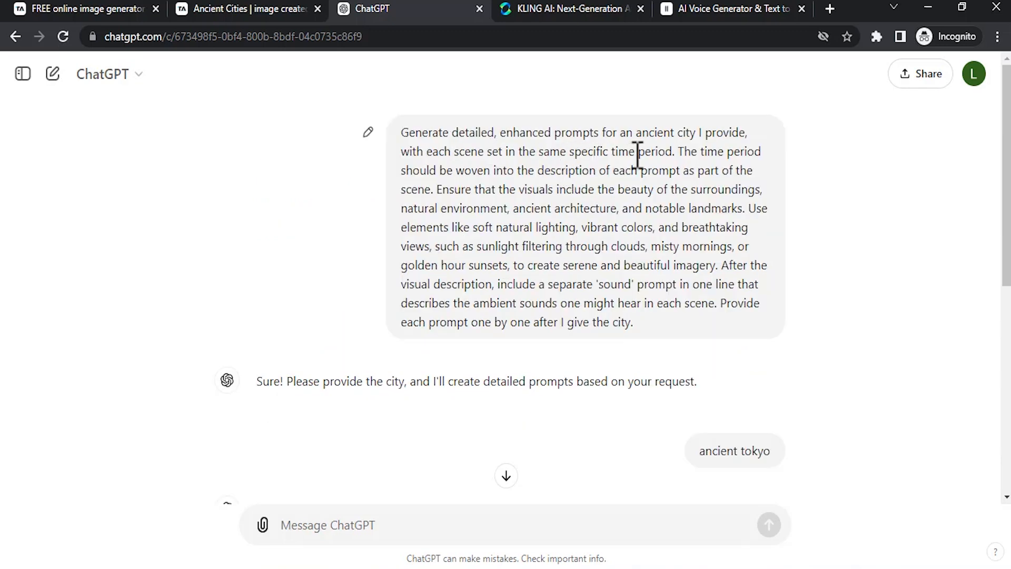
{"action": "scroll", "coordinate": [588, 321], "scroll_direction": "down", "scroll_amount": 5}
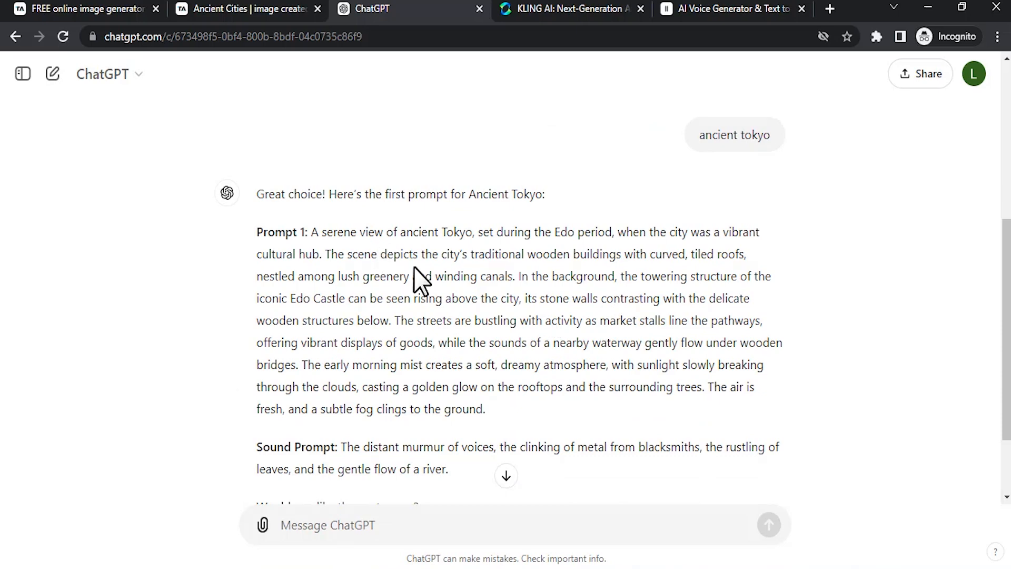
{"action": "scroll", "coordinate": [390, 421], "scroll_direction": "down", "scroll_amount": 2}
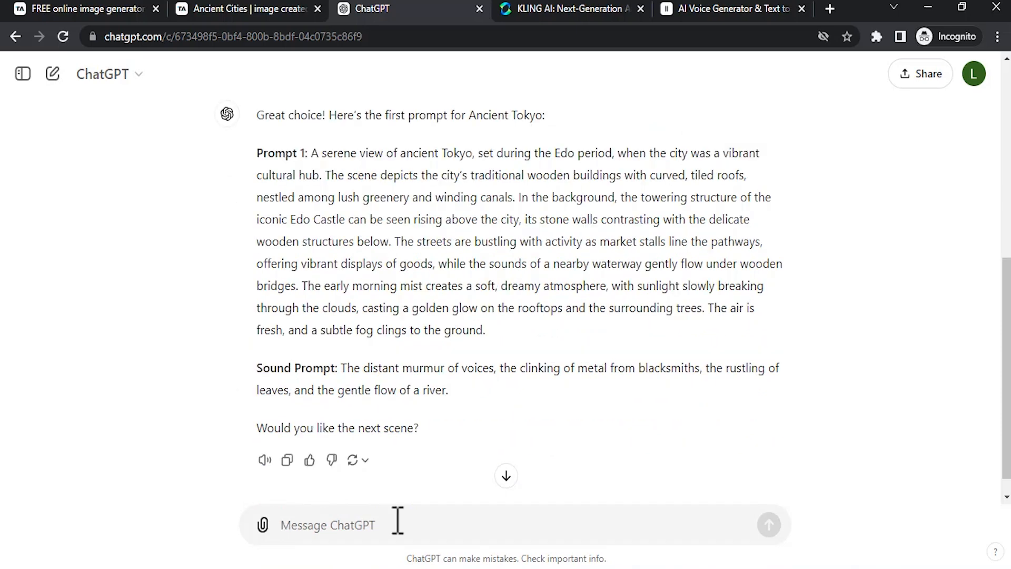
{"action": "type", "text": "inclu"}
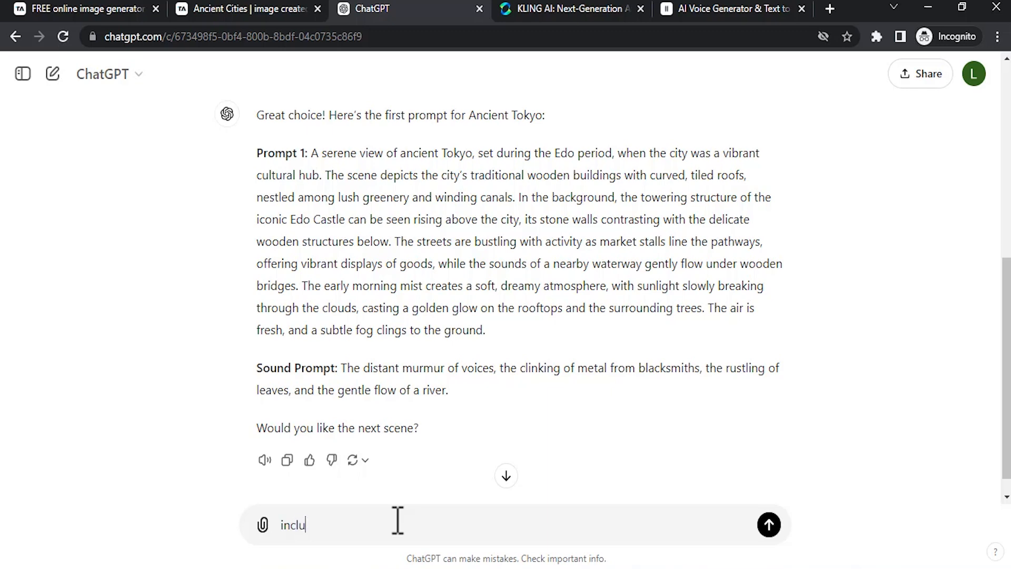
{"action": "type", "text": "de time period inte"}
{"action": "key", "text": "BackSpace"}
{"action": "type", "text": "he image "}
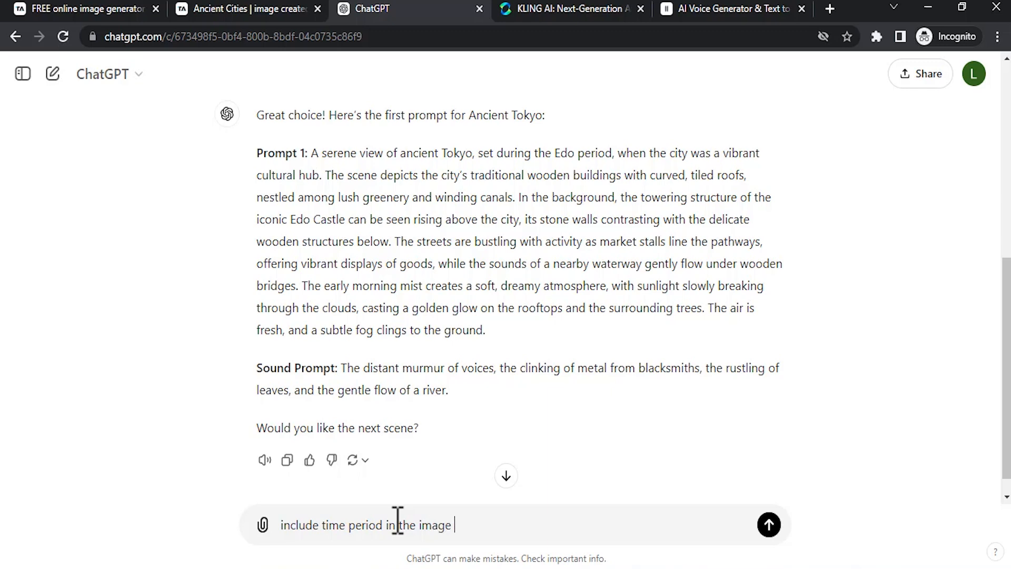
{"action": "type", "text": "prompt"}
{"action": "key", "text": "Return"}
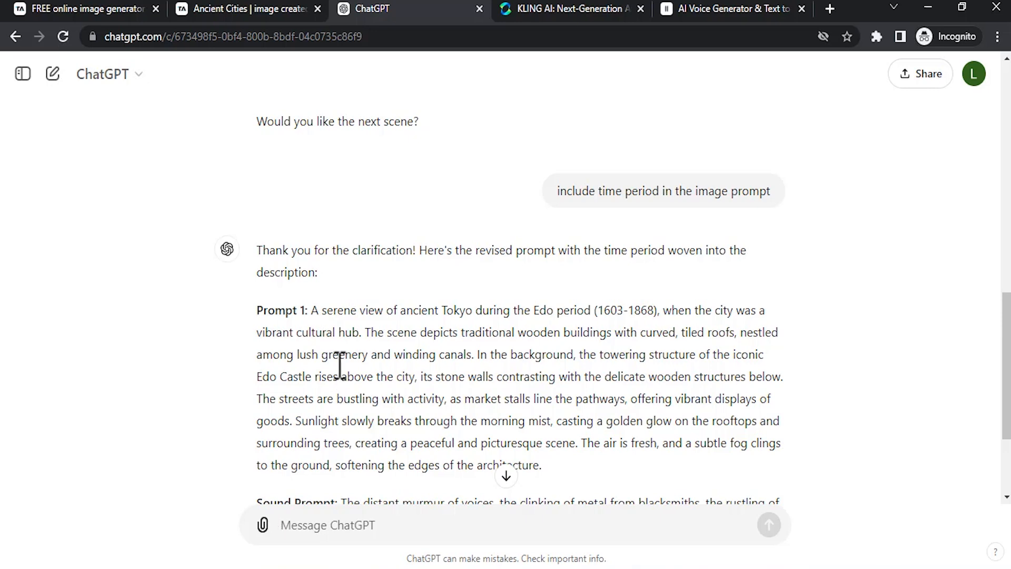
Copy the revised Prompt 1 text into the Tensor.Art prompt and generate the images
{"action": "left_click_drag", "start_coordinate": [309, 309], "coordinate": [550, 464]}
{"action": "key", "text": "ctrl+c"}
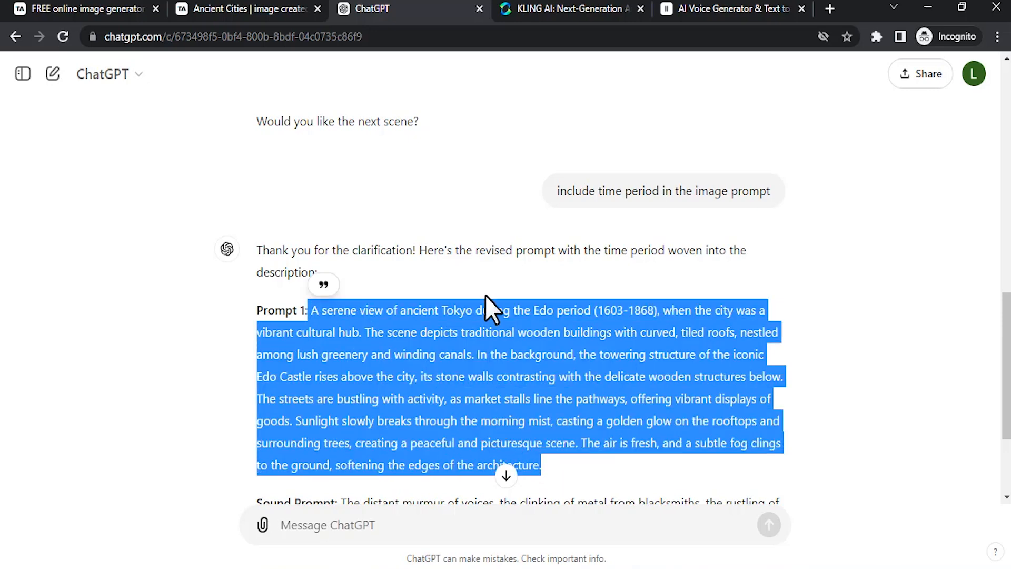
{"action": "left_click", "coordinate": [74, 8]}
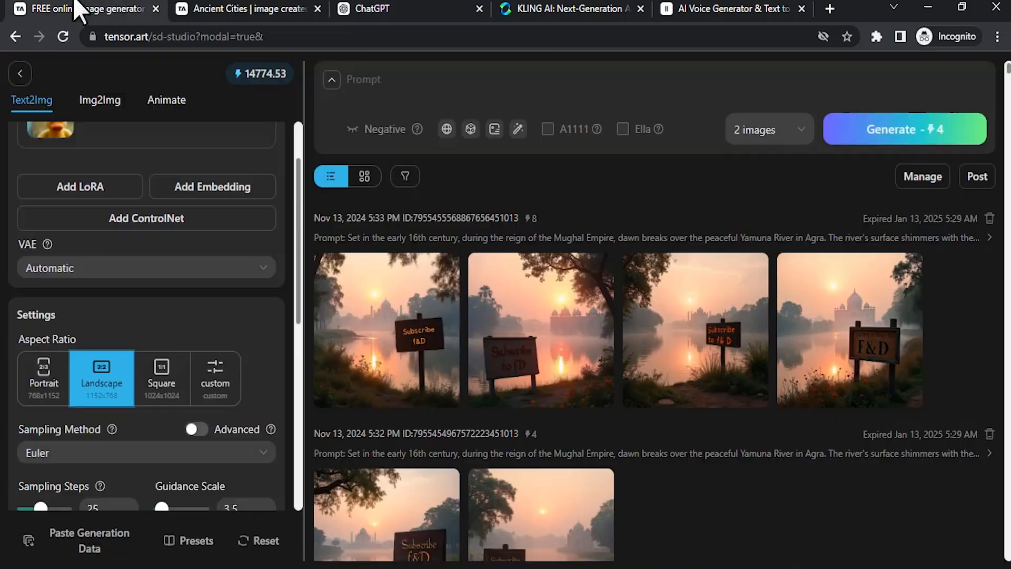
{"action": "key", "text": "ctrl+v"}
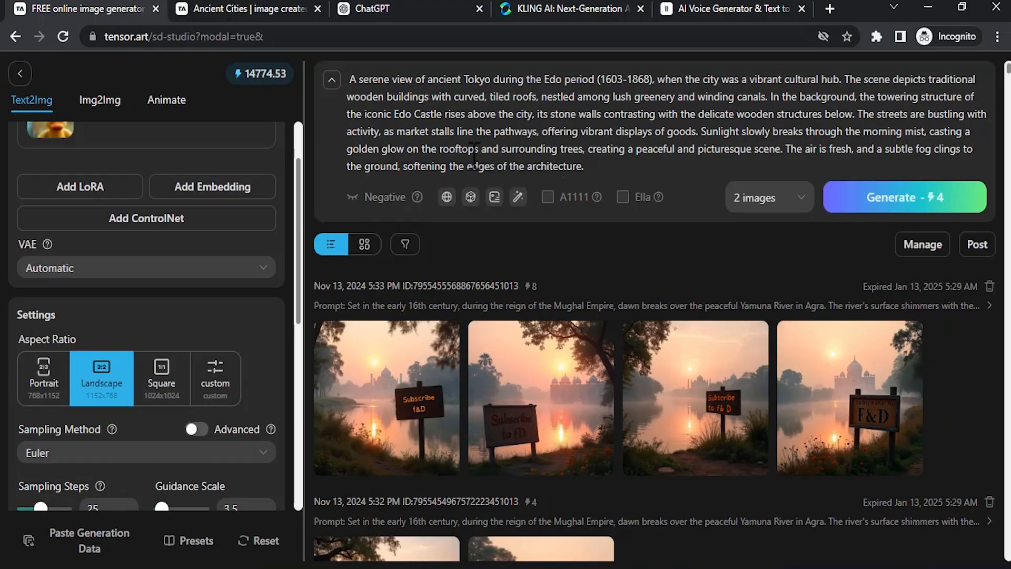
{"action": "left_click", "coordinate": [877, 195]}
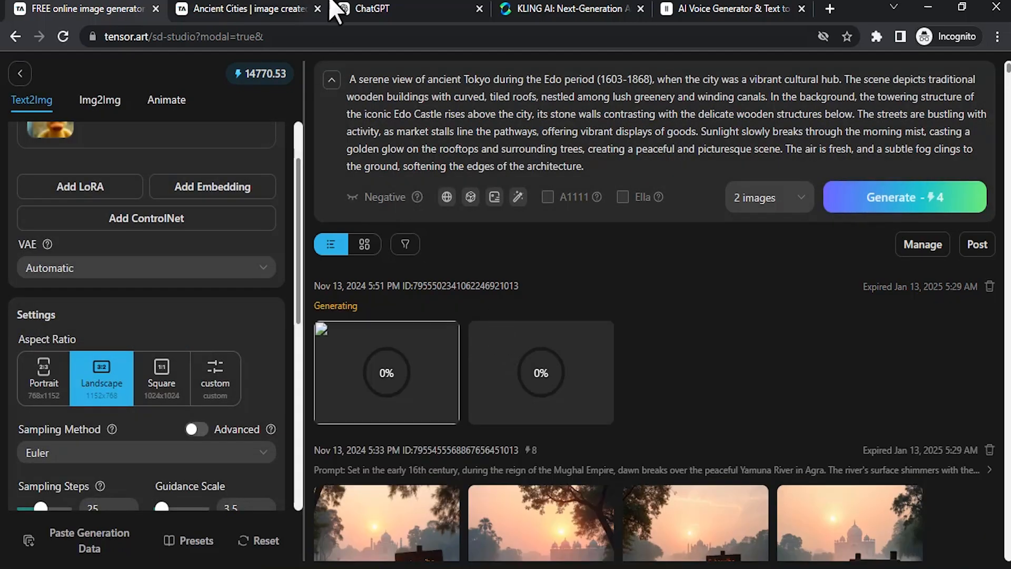
Return to ChatGPT and request the following scene with the message "next prompt"
{"action": "left_click", "coordinate": [350, 8]}
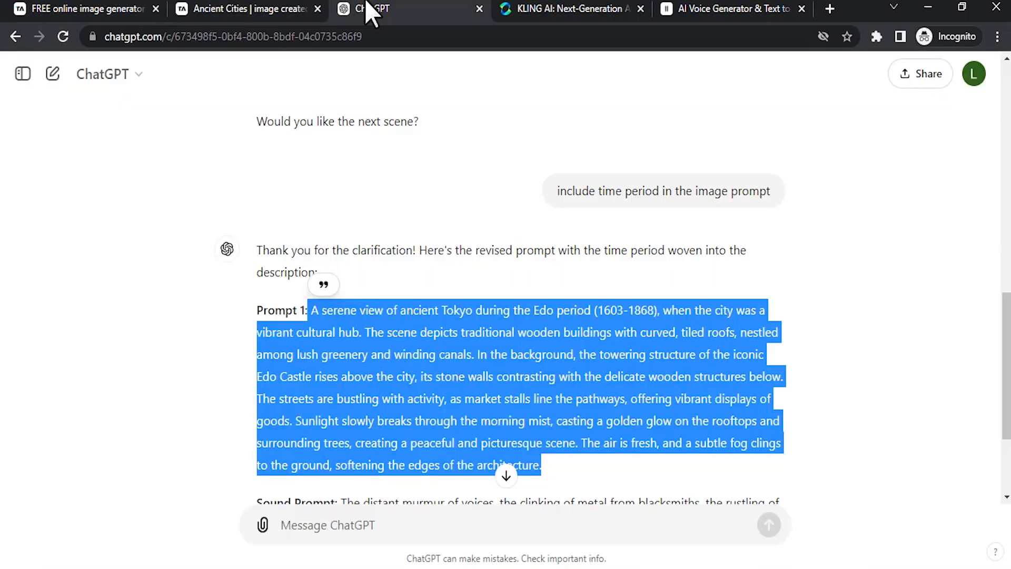
{"action": "scroll", "coordinate": [388, 242], "scroll_direction": "down", "scroll_amount": 3}
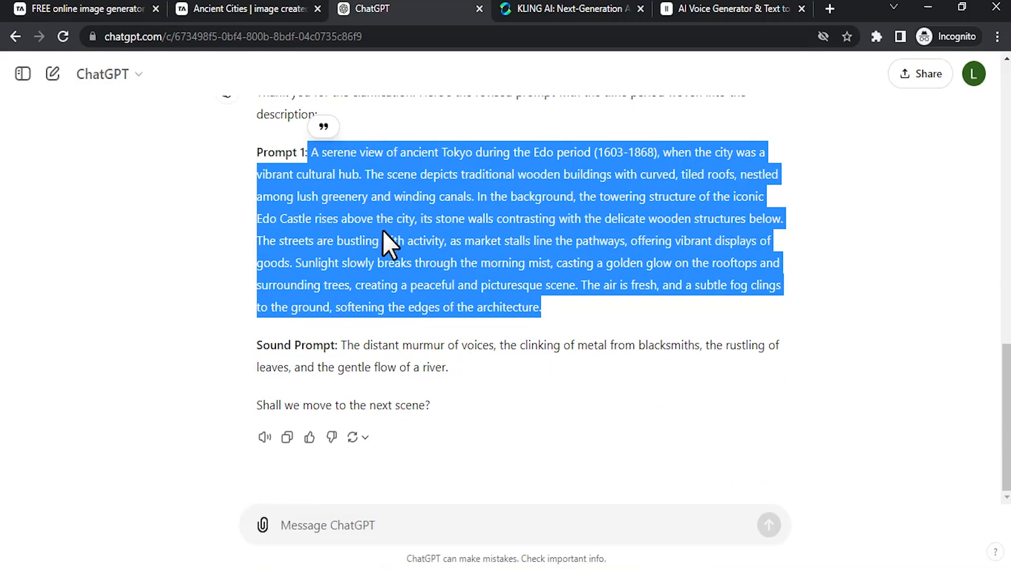
{"action": "left_click", "coordinate": [352, 522]}
{"action": "type", "text": "next"}
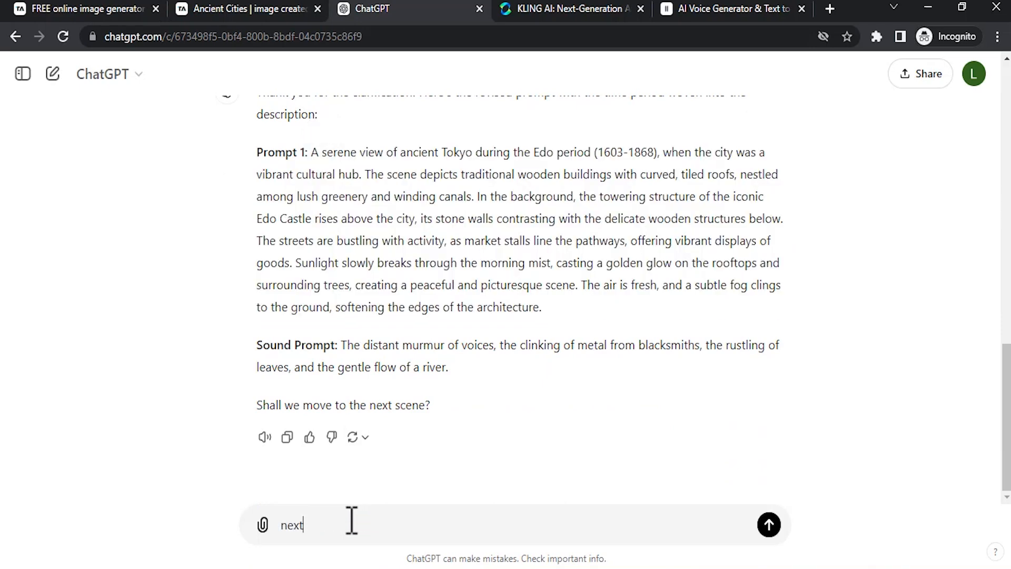
{"action": "type", "text": " promtpt"}
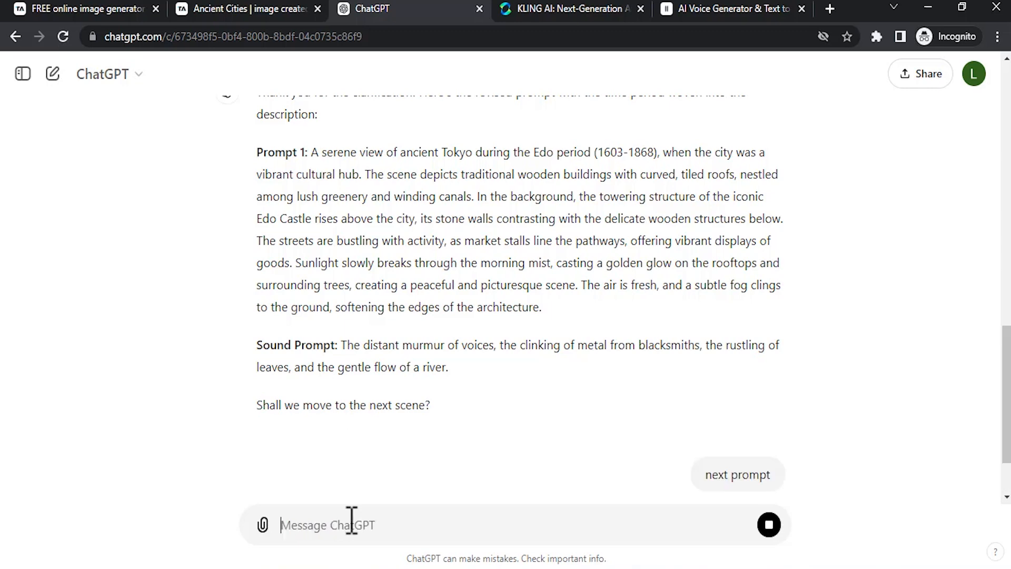
{"action": "key", "text": "Return"}
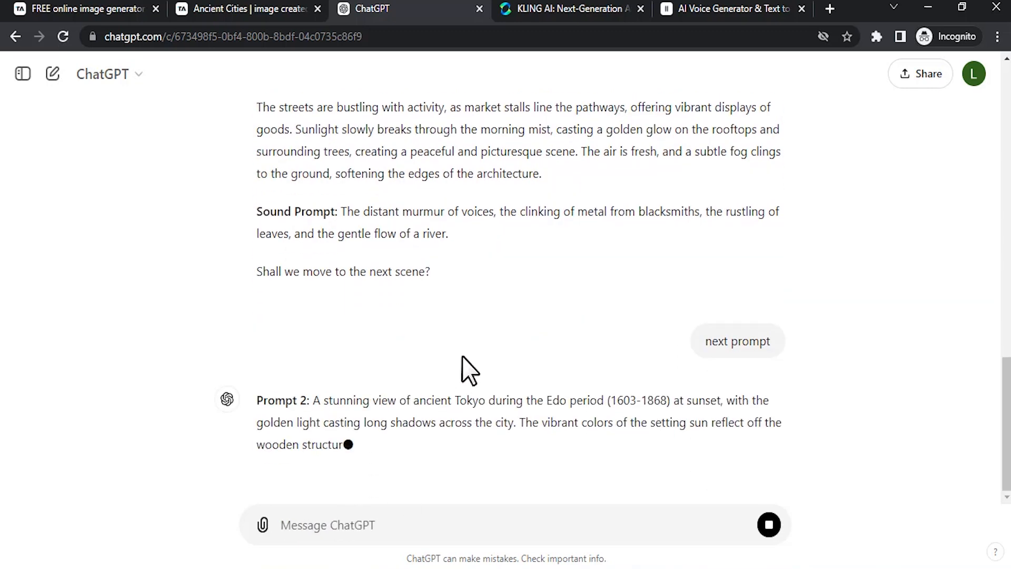
Copy the Prompt 2 text, replace the Tensor.Art prompt with it and generate the images
{"action": "left_click_drag", "start_coordinate": [313, 186], "coordinate": [772, 339]}
{"action": "key", "text": "ctrl+c"}
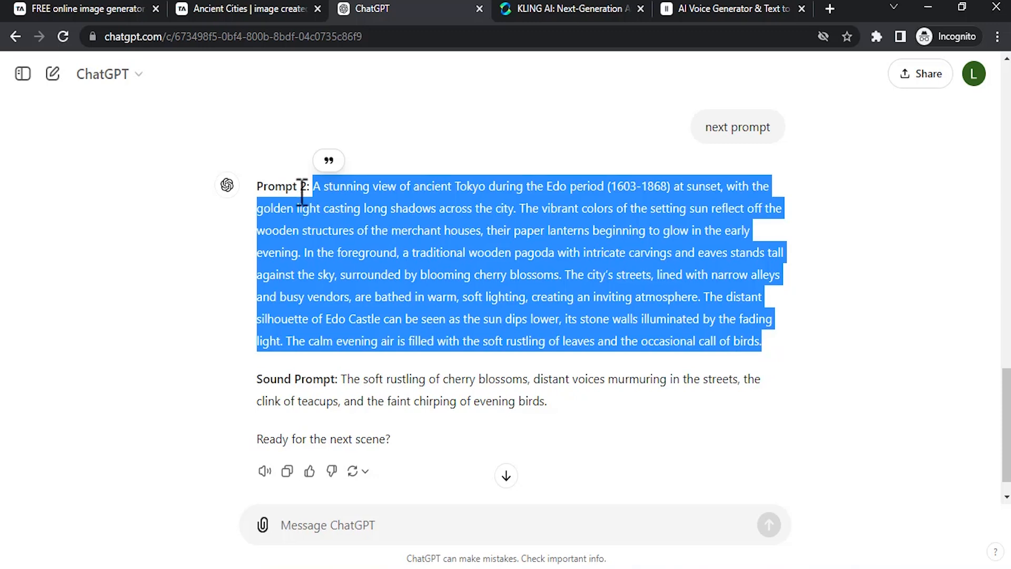
{"action": "left_click", "coordinate": [280, 11]}
{"action": "triple_click", "coordinate": [467, 105]}
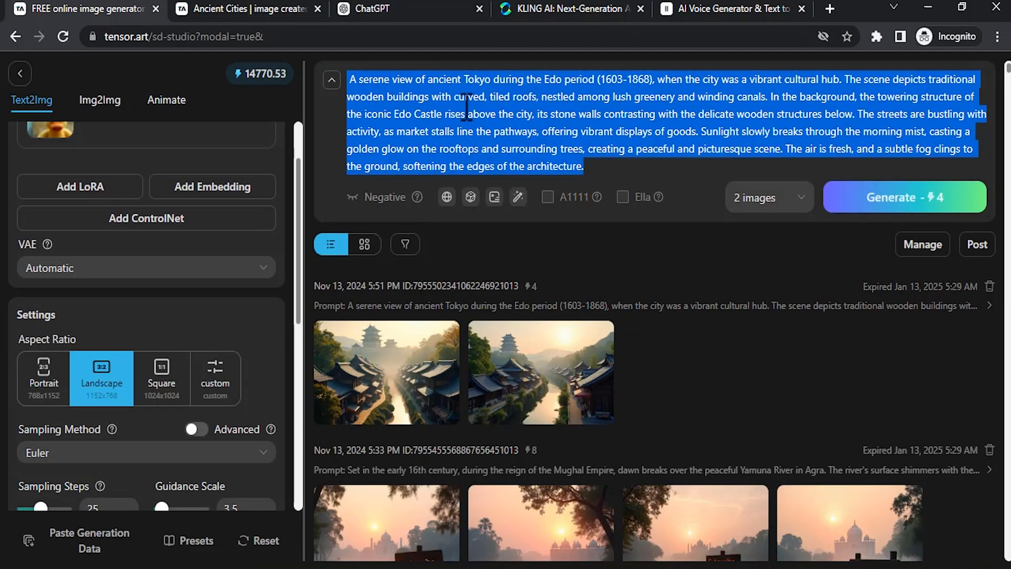
{"action": "key", "text": "ctrl+v"}
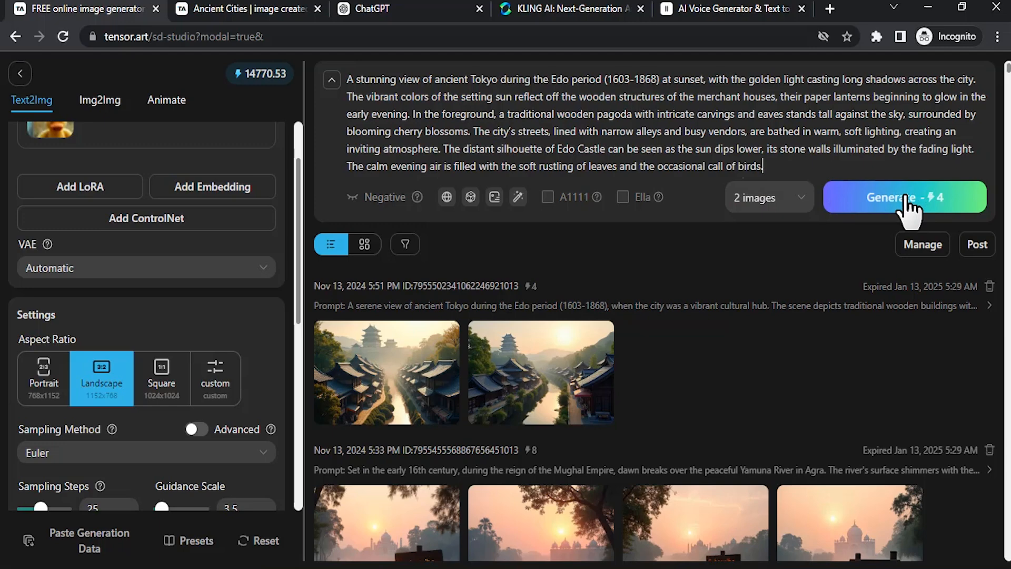
{"action": "left_click", "coordinate": [907, 201]}
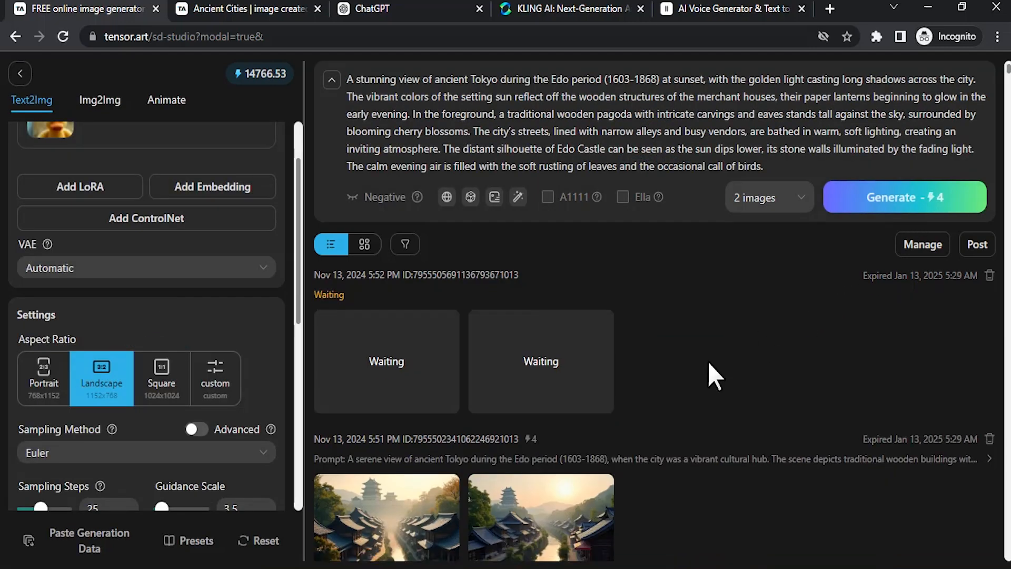
View the generated Edo-period and sunset images of ancient Tokyo at full size
{"action": "left_click", "coordinate": [382, 360]}
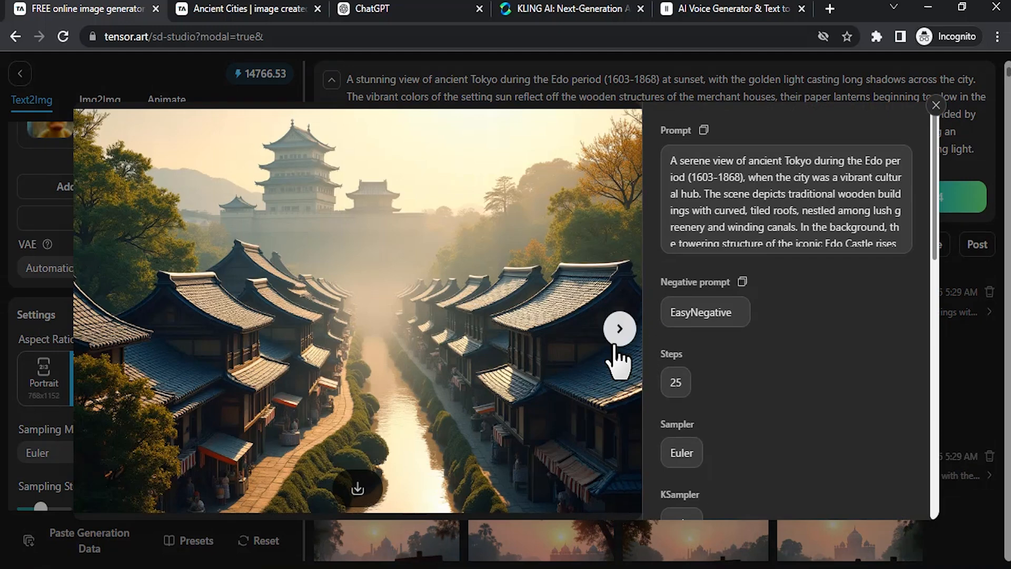
{"action": "left_click", "coordinate": [618, 329]}
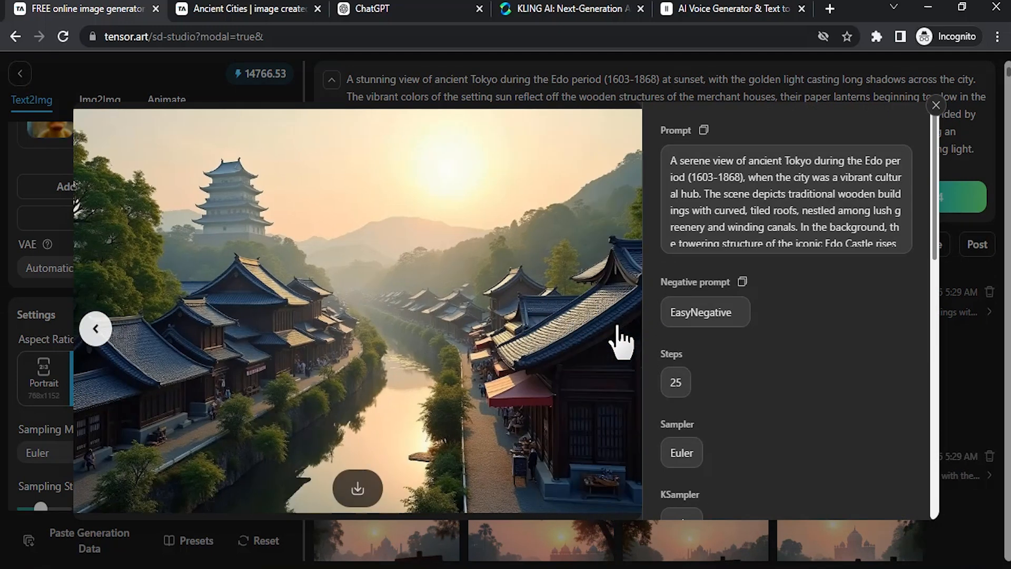
{"action": "left_click", "coordinate": [96, 331]}
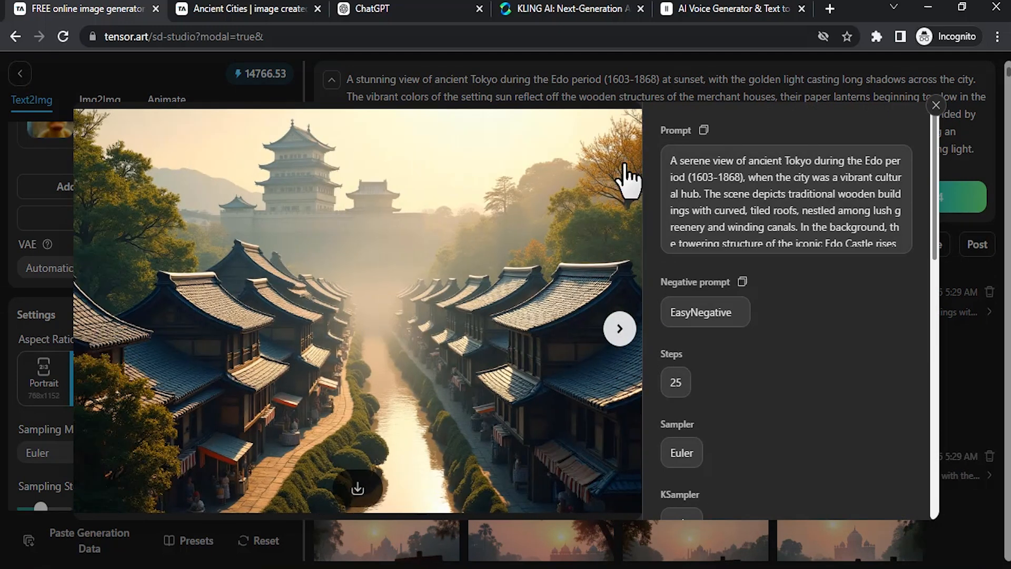
{"action": "key", "text": "Escape"}
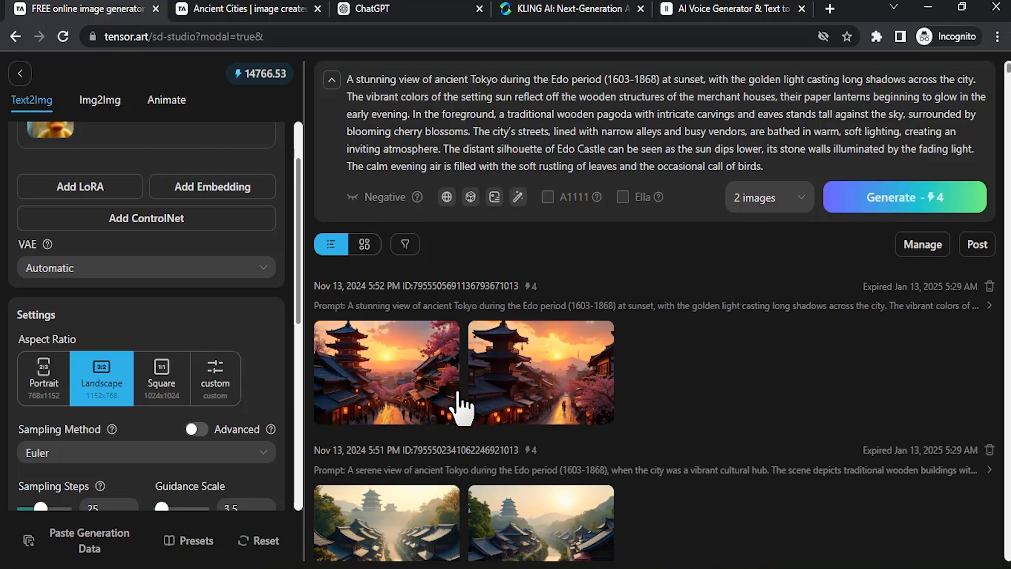
{"action": "left_click", "coordinate": [390, 369]}
{"action": "key", "text": "Escape"}
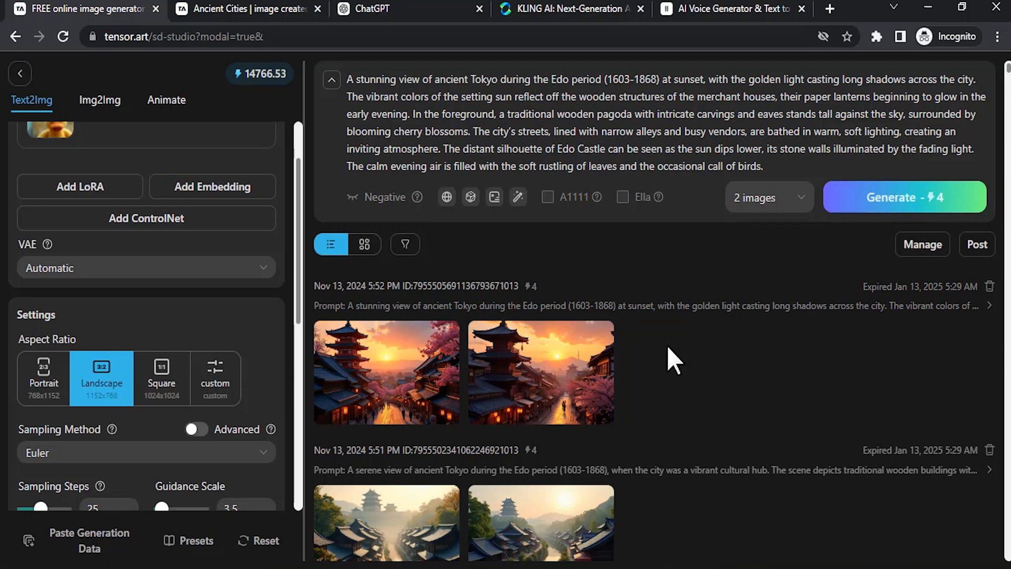
Start a new ChatGPT conversation and send the same instruction for detailed ancient-city prompts with a woven-in time period and sound prompts
{"action": "left_click", "coordinate": [369, 8]}
{"action": "scroll", "coordinate": [539, 292], "scroll_direction": "up", "scroll_amount": 15}
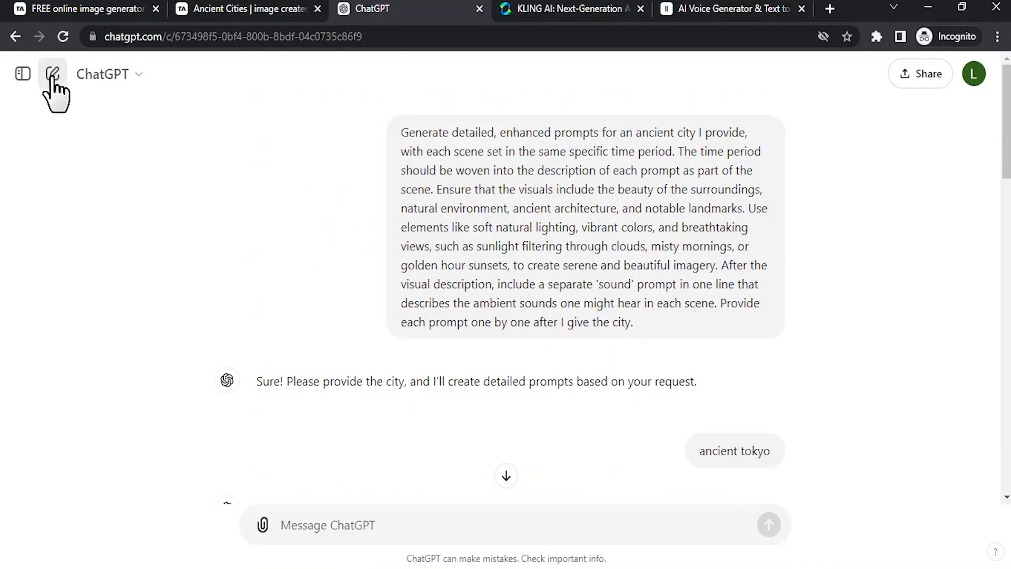
{"action": "left_click", "coordinate": [66, 77]}
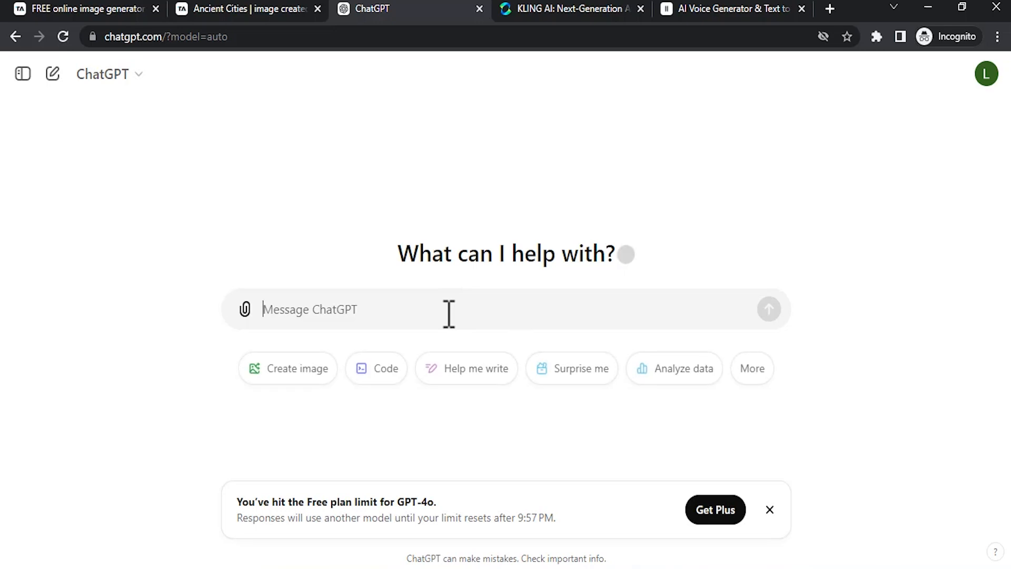
{"action": "key", "text": "ctrl+v"}
{"action": "left_click", "coordinate": [770, 509]}
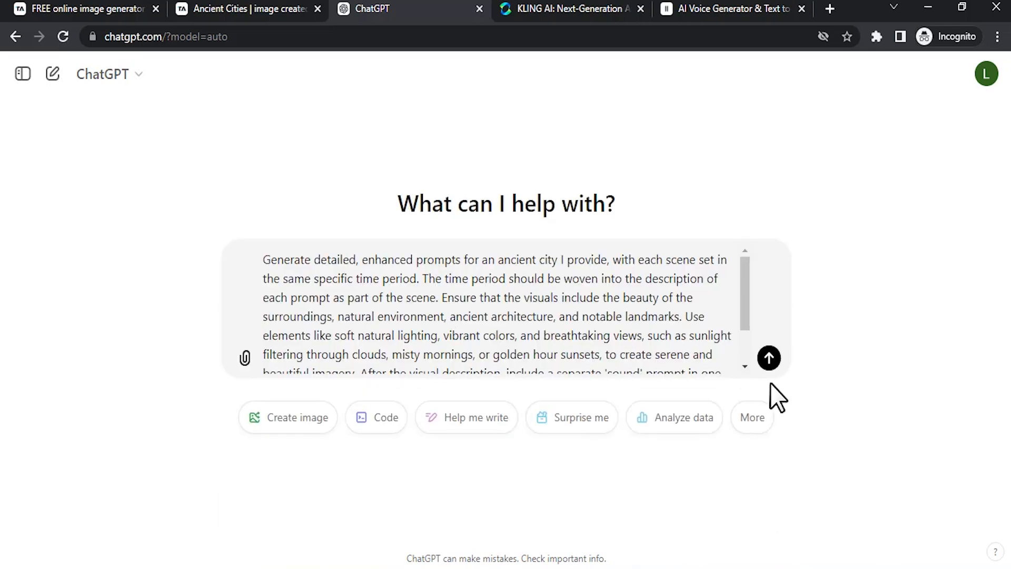
{"action": "left_click", "coordinate": [771, 360]}
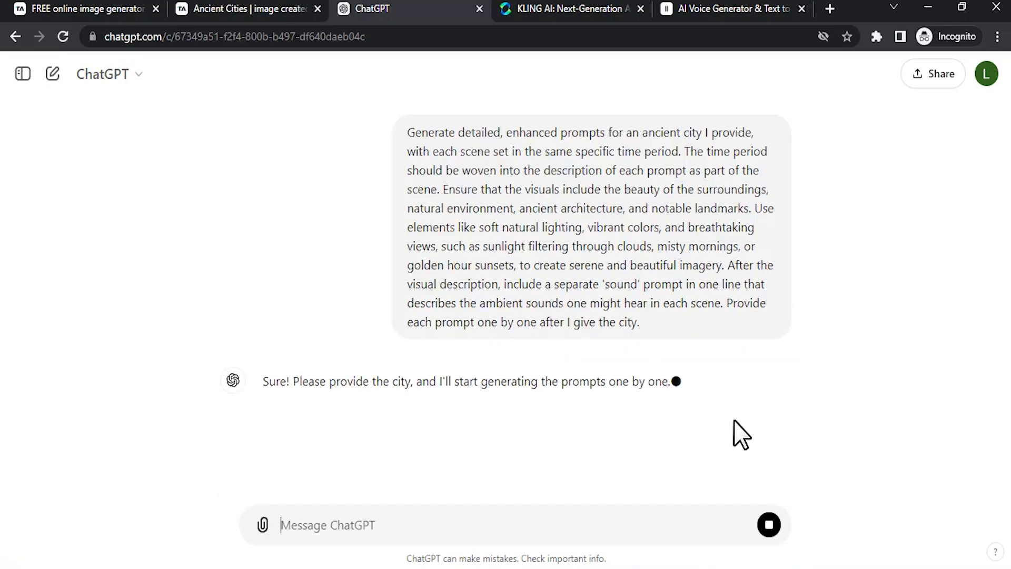
Give ancient Greece as the city for the prompts
{"action": "type", "text": "an"}
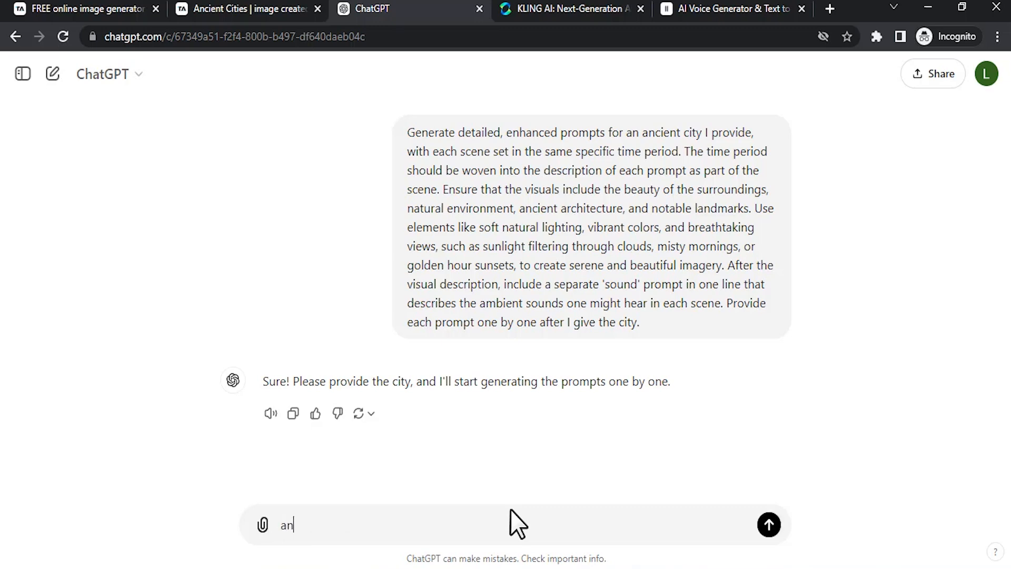
{"action": "type", "text": "cie"}
{"action": "type", "text": "c"}
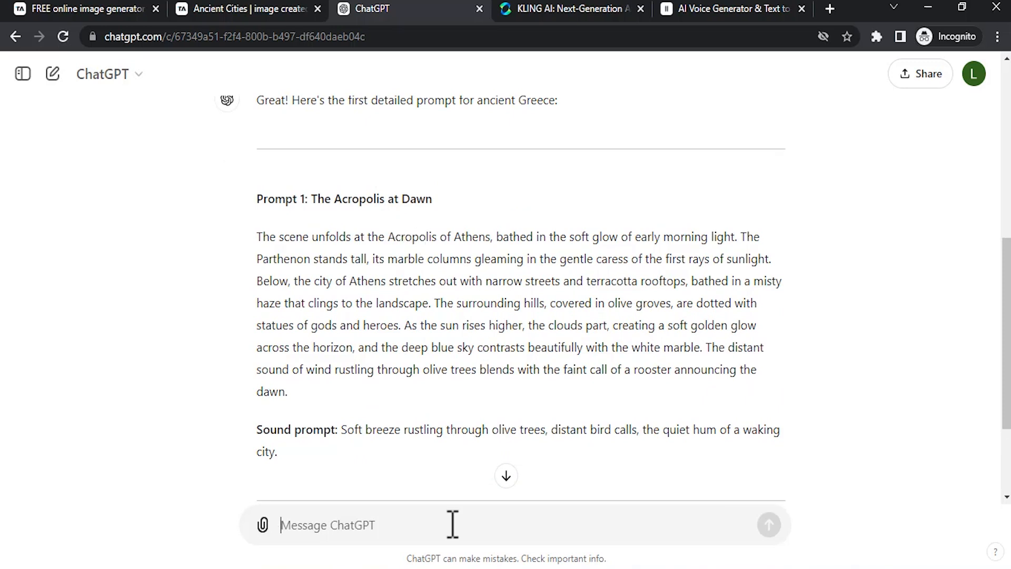
Send the follow-up "include the time period" and check the period wording in the revised Prompt 1
{"action": "type", "text": "incl"}
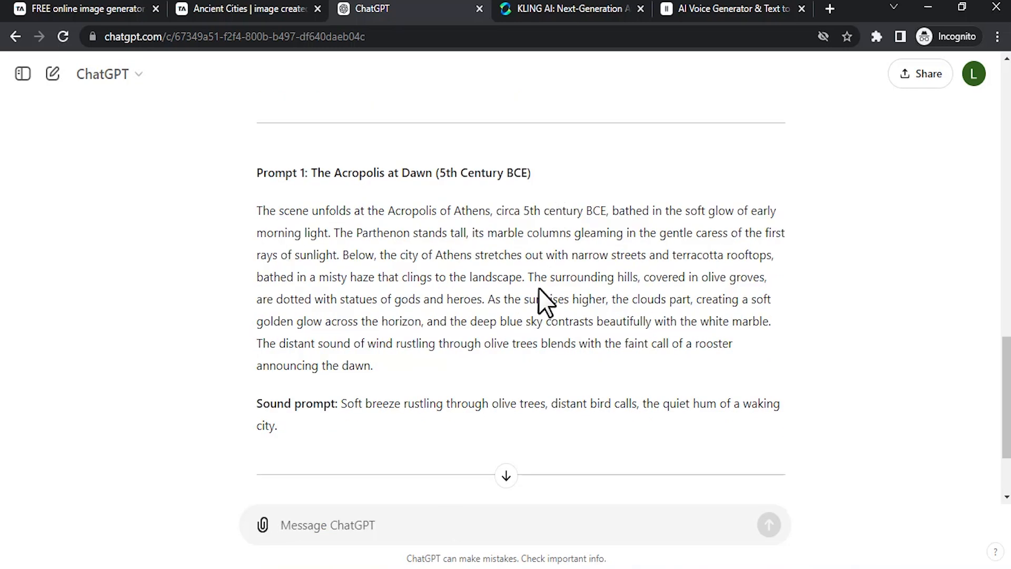
{"action": "left_click_drag", "start_coordinate": [524, 211], "coordinate": [609, 216]}
{"action": "scroll", "coordinate": [233, 258], "scroll_direction": "up", "scroll_amount": 2}
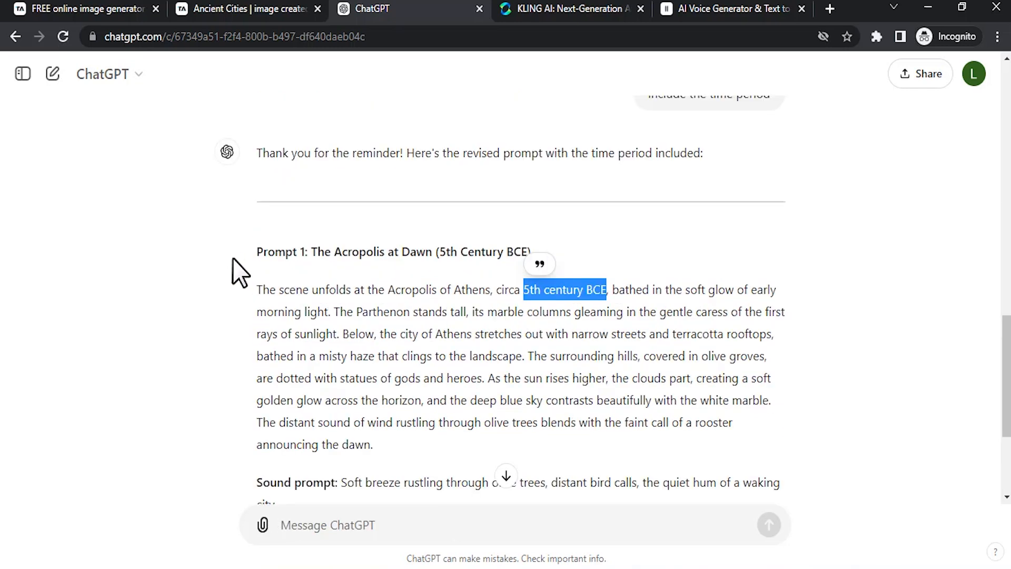
Copy the revised Acropolis prompt text, replace the Tensor.Art prompt with it and generate two images
{"action": "triple_click", "coordinate": [261, 285]}
{"action": "key", "text": "ctrl+c"}
{"action": "left_click", "coordinate": [143, 9]}
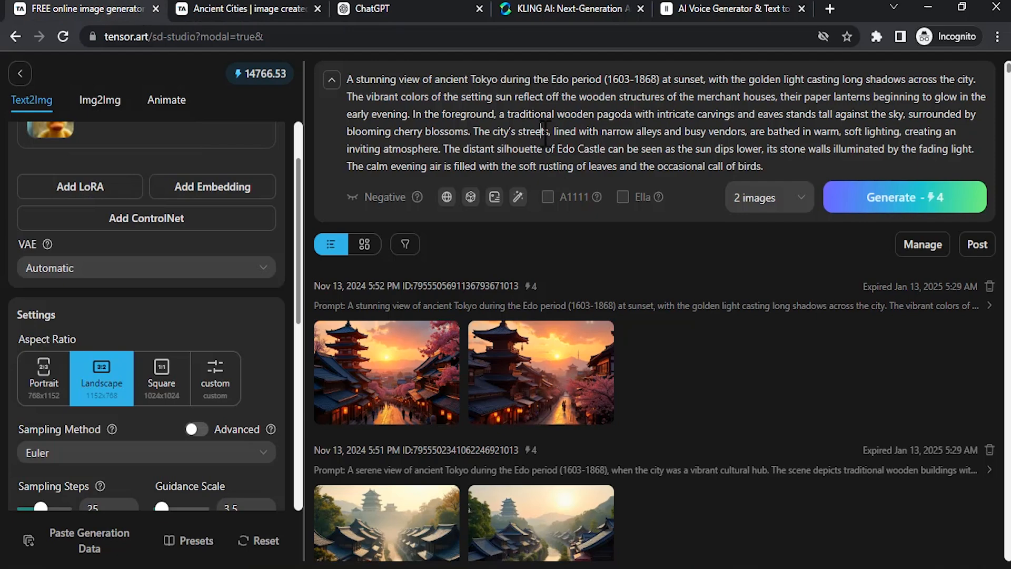
{"action": "key", "text": "ctrl+a"}
{"action": "key", "text": "ctrl+v"}
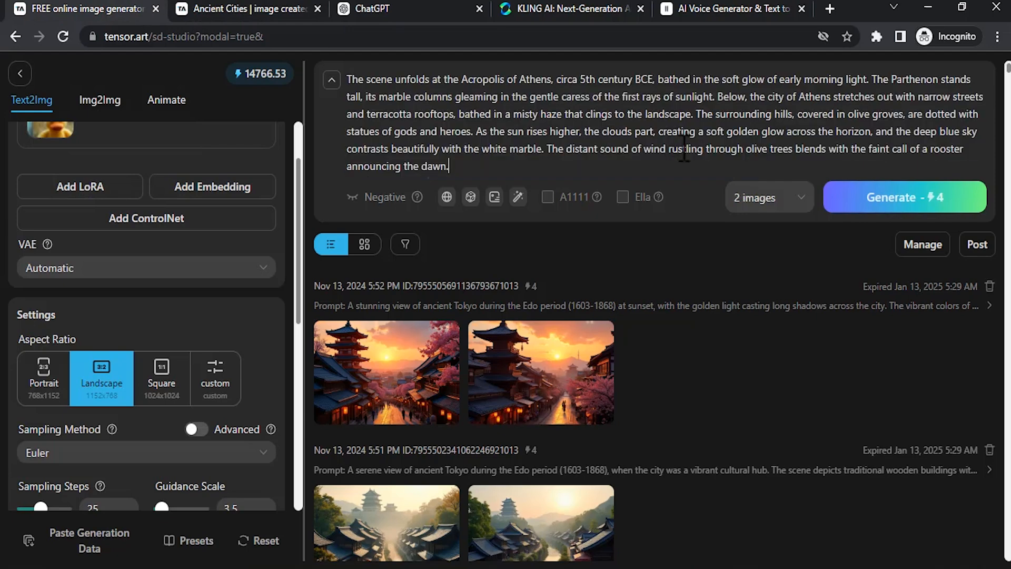
{"action": "left_click", "coordinate": [864, 202]}
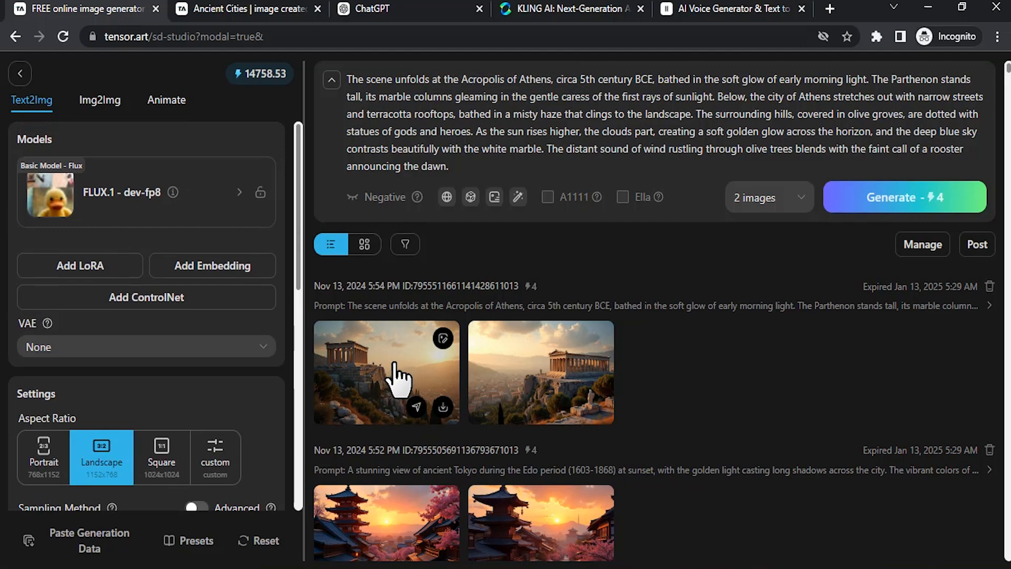
Compare the two generated Acropolis images at full size, then close the preview
{"action": "left_click", "coordinate": [395, 363]}
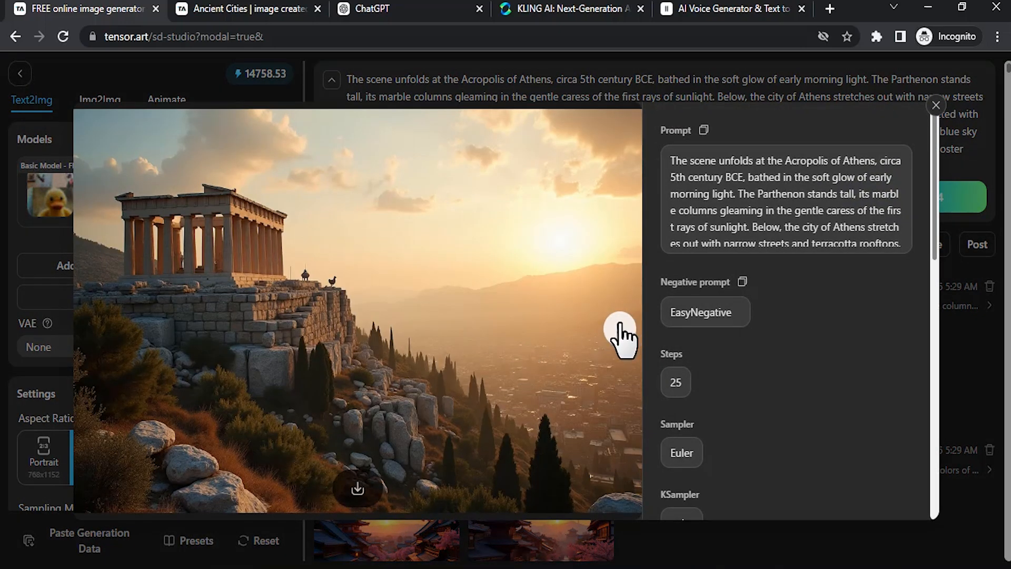
{"action": "left_click", "coordinate": [620, 329]}
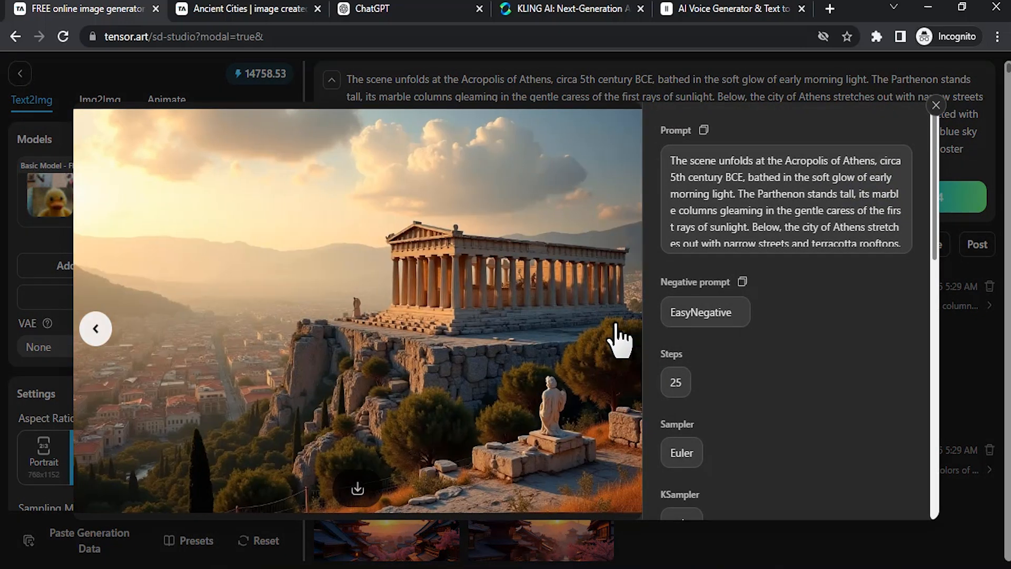
{"action": "left_click", "coordinate": [95, 329]}
{"action": "key", "text": "Right"}
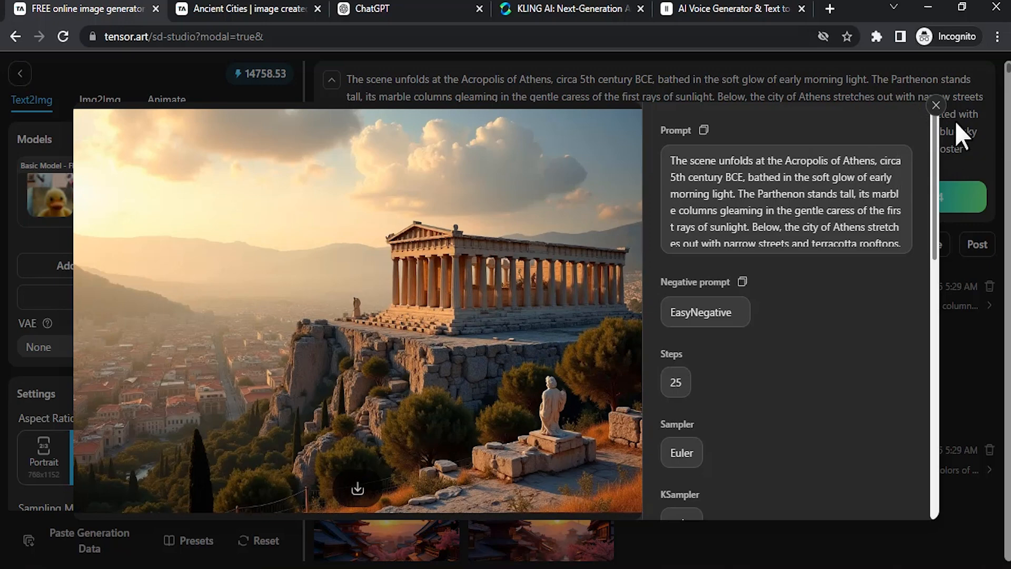
{"action": "left_click", "coordinate": [936, 105]}
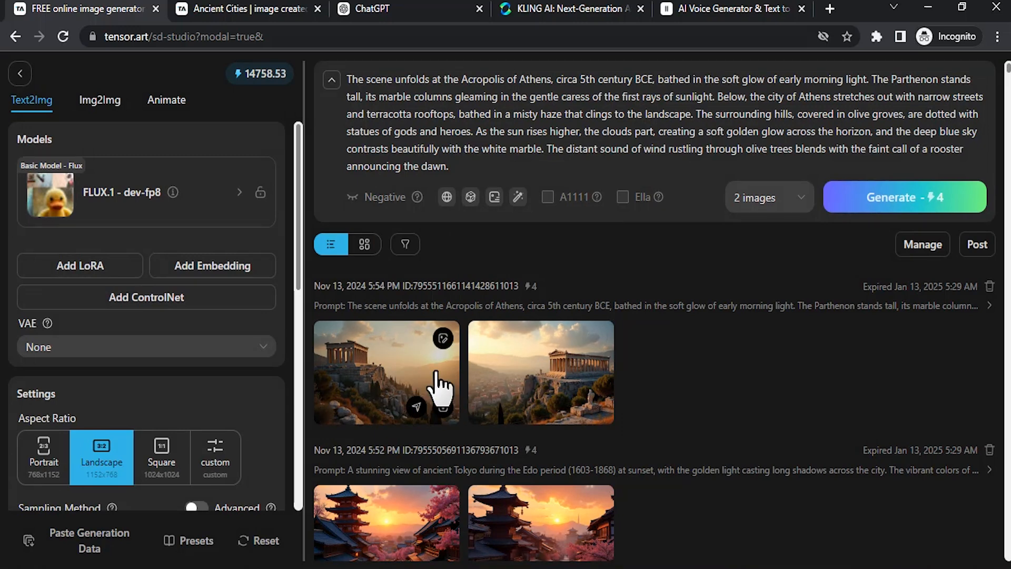
Download the first Acropolis image from its full-size preview
{"action": "left_click", "coordinate": [445, 398]}
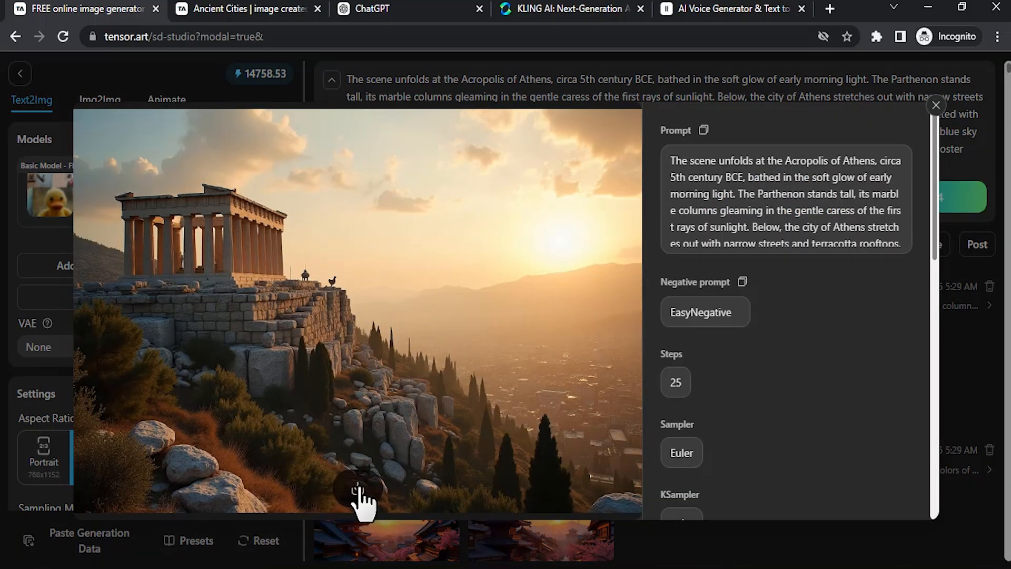
{"action": "left_click", "coordinate": [949, 150]}
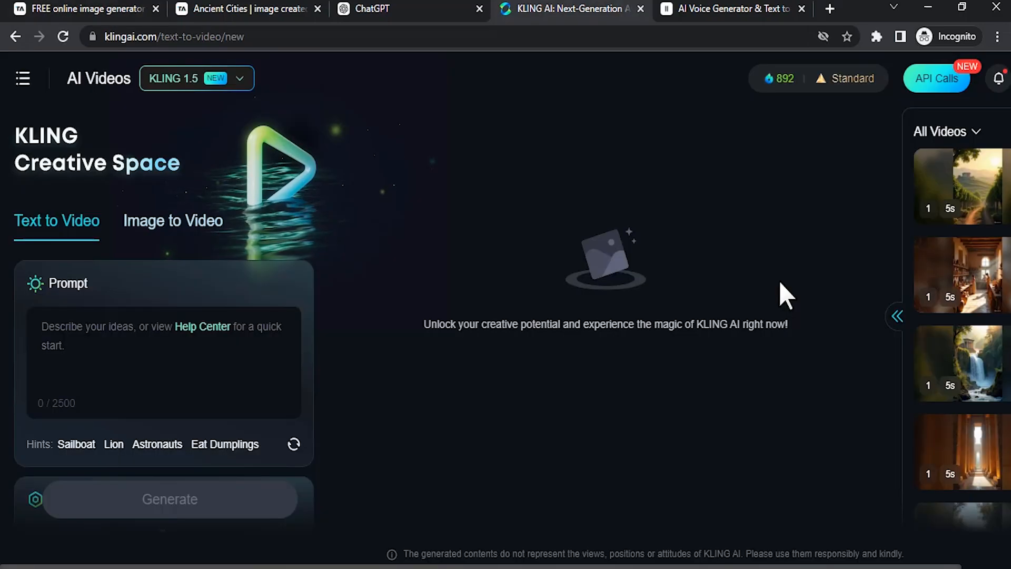
Set up an Image to Video generation in KLING AI with the KLING 1.0 model and the downloaded Acropolis image
{"action": "left_click", "coordinate": [174, 222]}
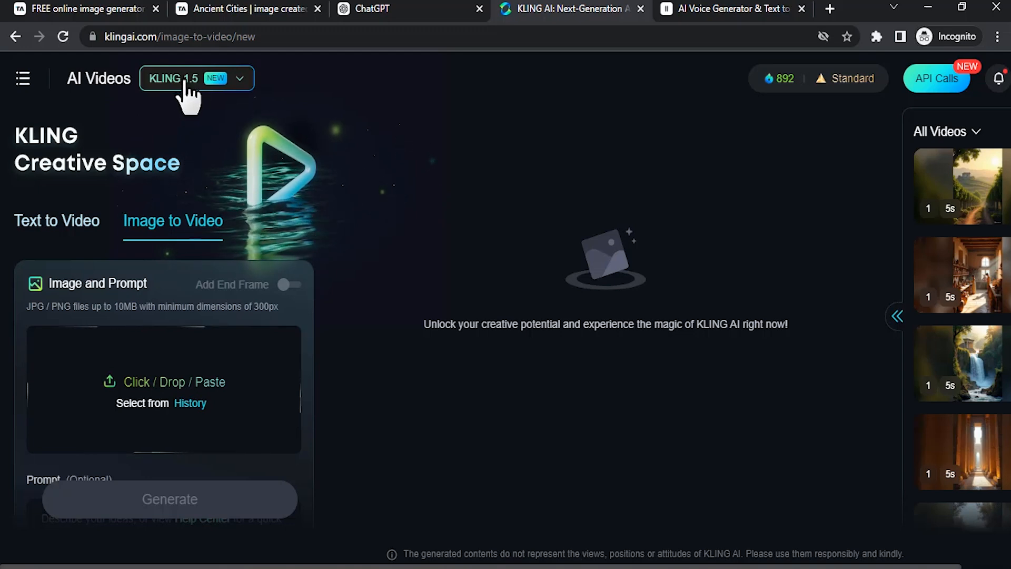
{"action": "left_click", "coordinate": [191, 85]}
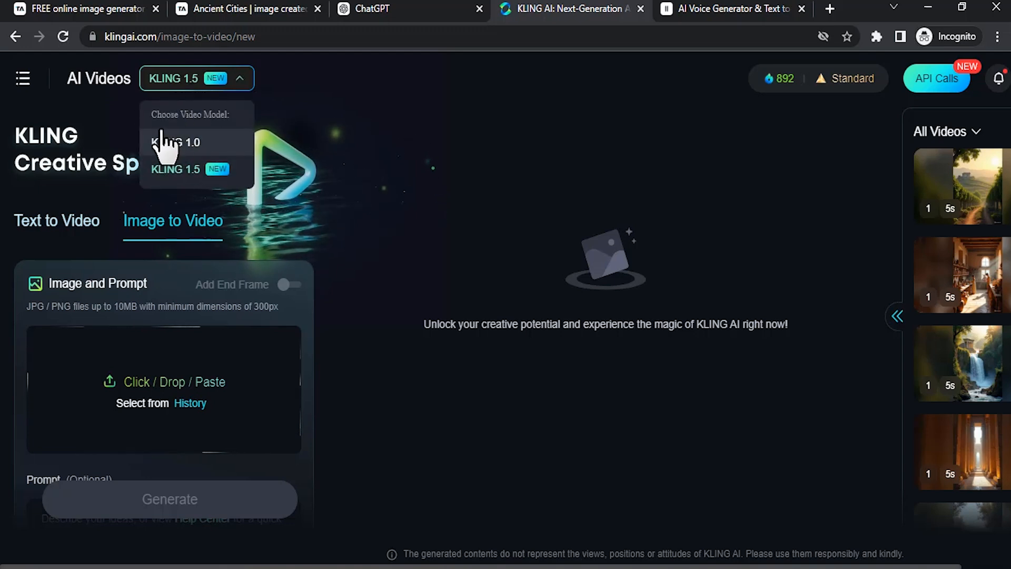
{"action": "left_click", "coordinate": [186, 143]}
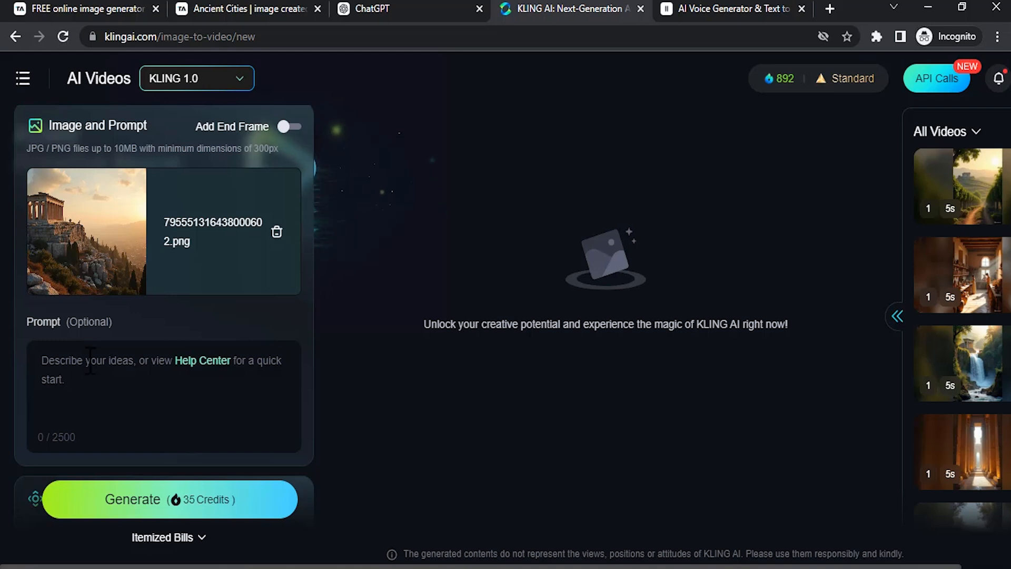
Compare the Standard and Professional modes for the video and set the mode to Standard Mode
{"action": "scroll", "coordinate": [100, 364], "scroll_direction": "down", "scroll_amount": 6}
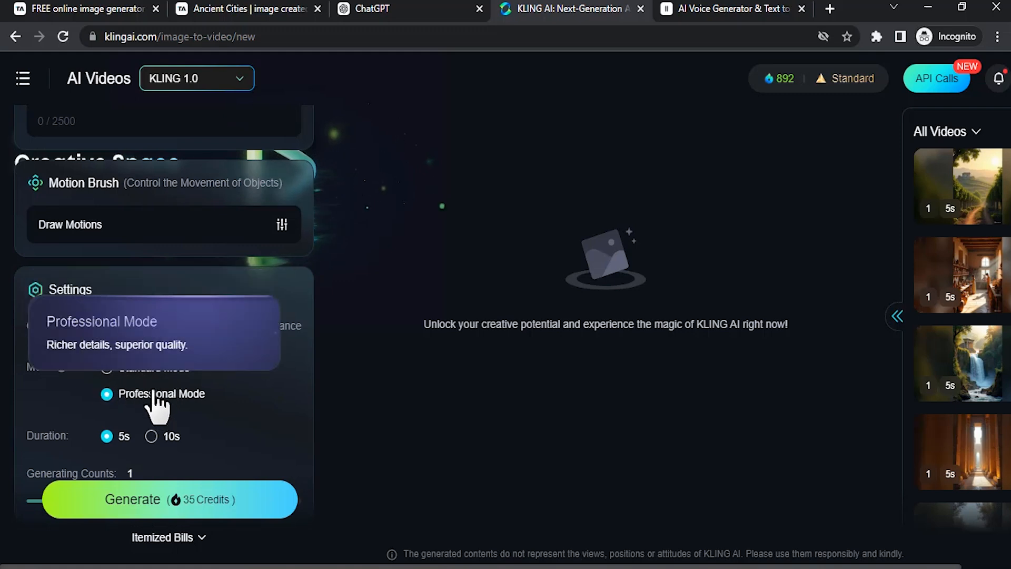
{"action": "left_click", "coordinate": [144, 366]}
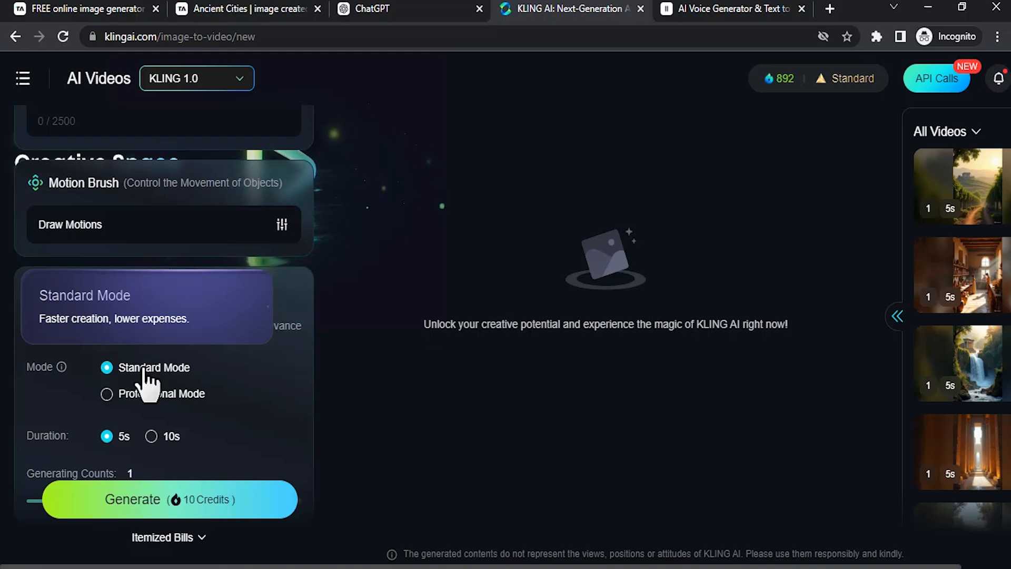
{"action": "left_click", "coordinate": [153, 394]}
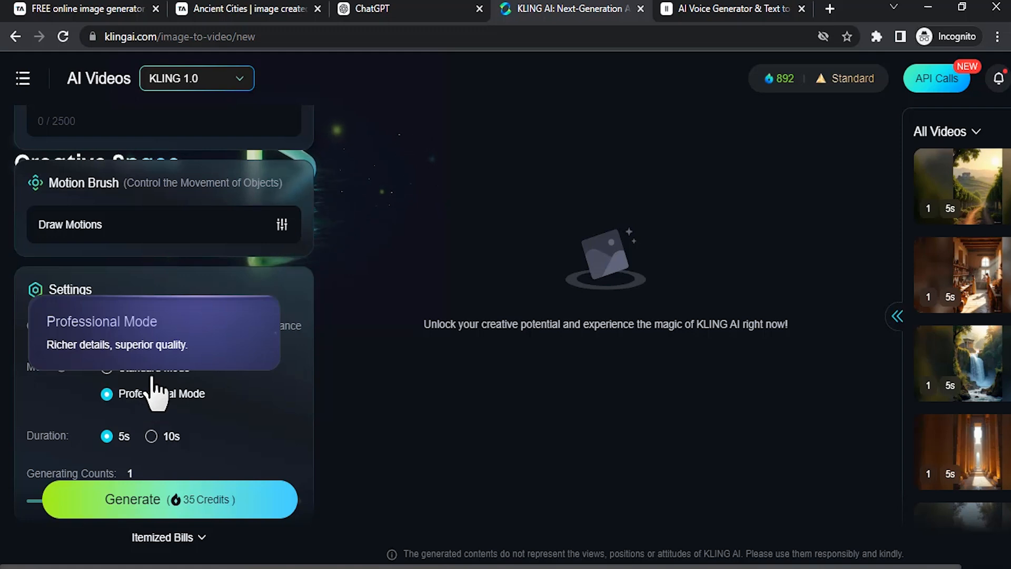
{"action": "left_click", "coordinate": [163, 369]}
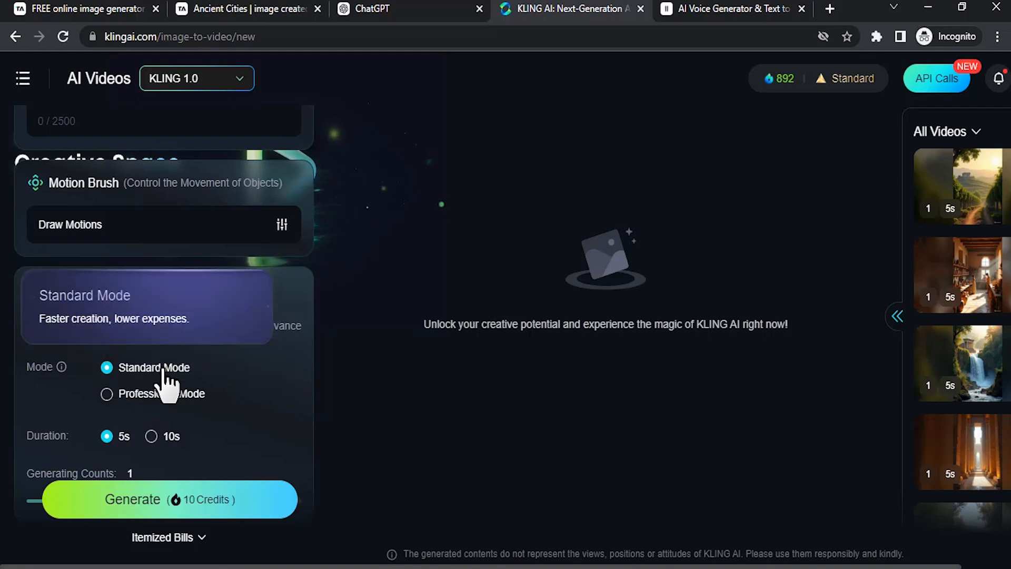
Enter "transition, cut, morph" as the video's negative prompt
{"action": "scroll", "coordinate": [118, 309], "scroll_direction": "down", "scroll_amount": 3}
{"action": "scroll", "coordinate": [127, 311], "scroll_direction": "down", "scroll_amount": 3}
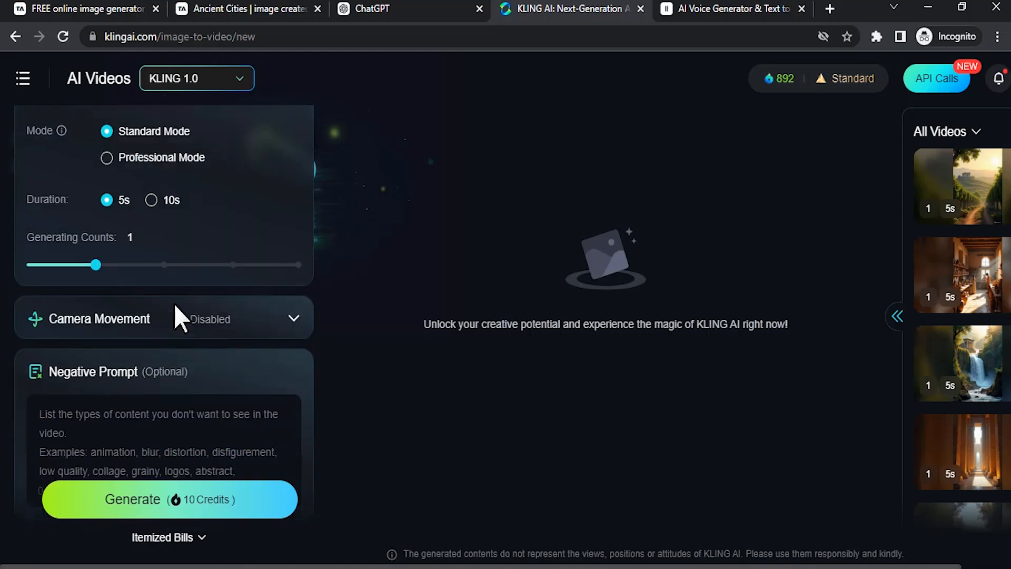
{"action": "left_click", "coordinate": [165, 379]}
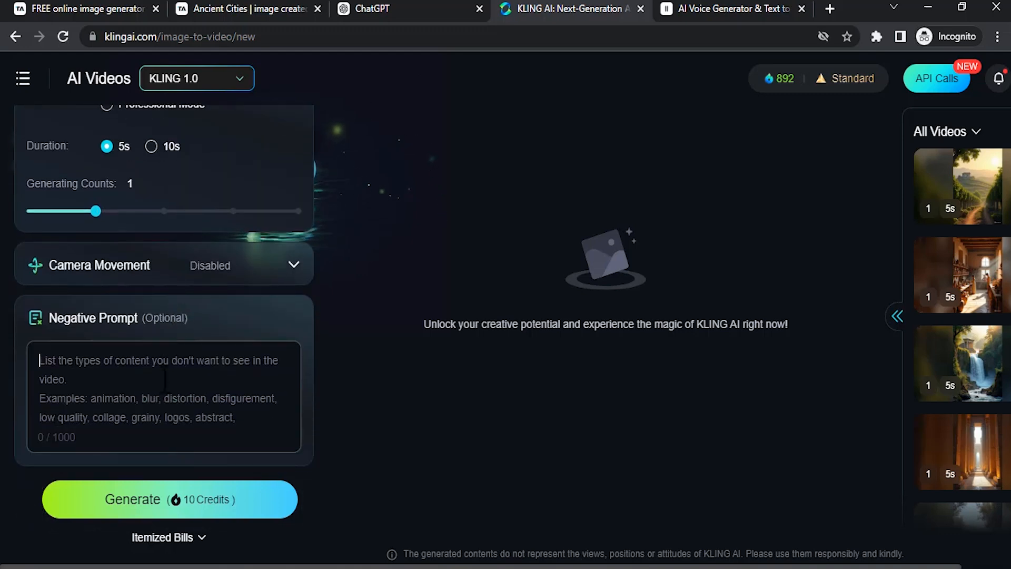
{"action": "type", "text": "transition, cut, mor"}
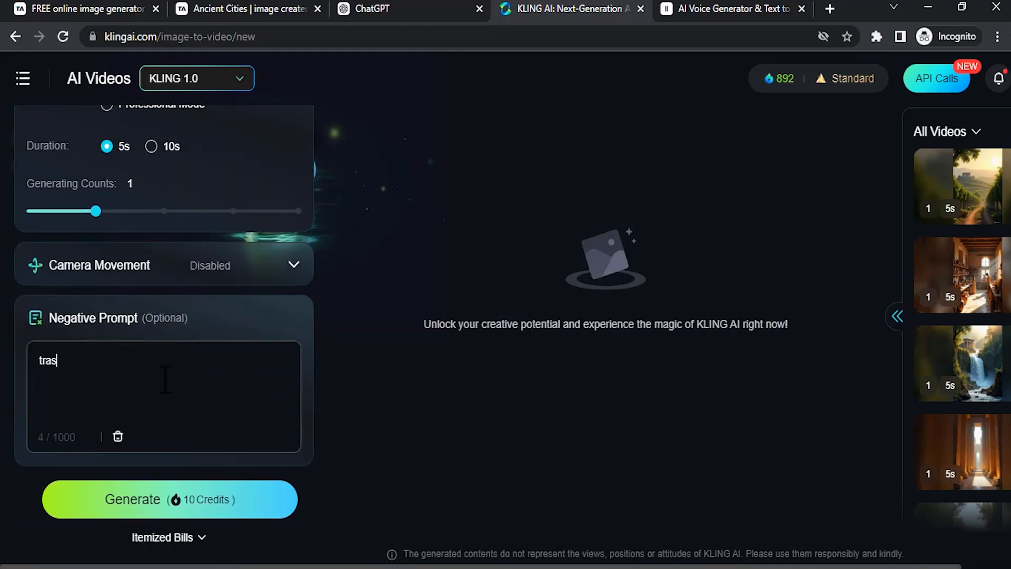
{"action": "type", "text": "ph"}
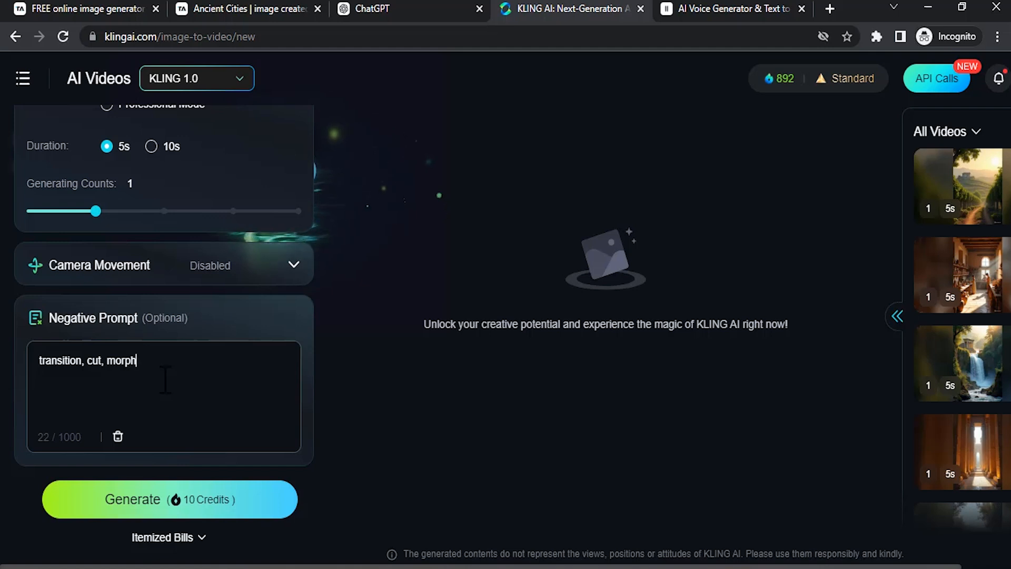
Enter the video prompt "The camera zooms in, shows the beautiful landscape." and generate the Acropolis video
{"action": "scroll", "coordinate": [132, 387], "scroll_direction": "up", "scroll_amount": 8}
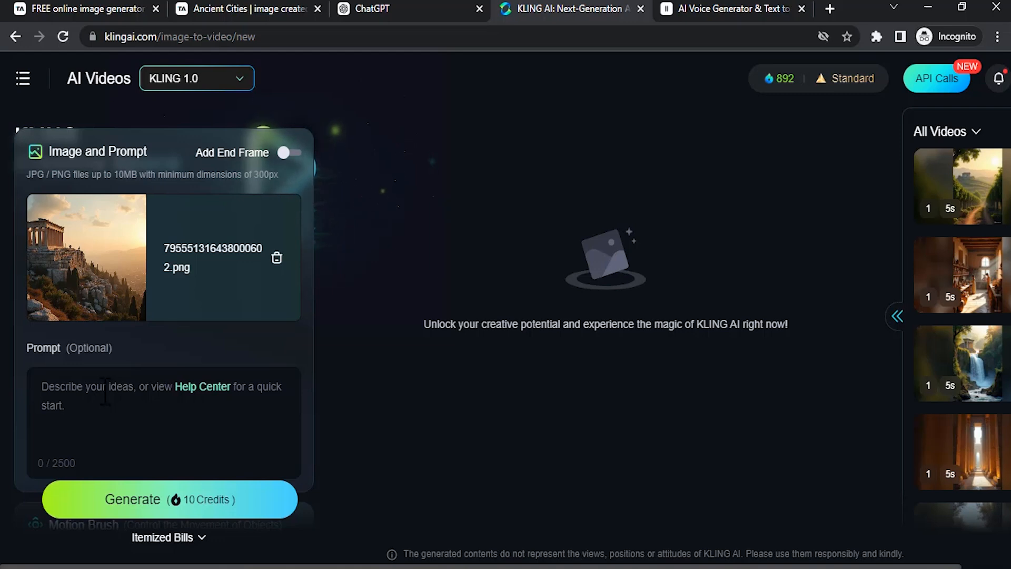
{"action": "left_click", "coordinate": [106, 391]}
{"action": "type", "text": "The camera zooms in, shows the"}
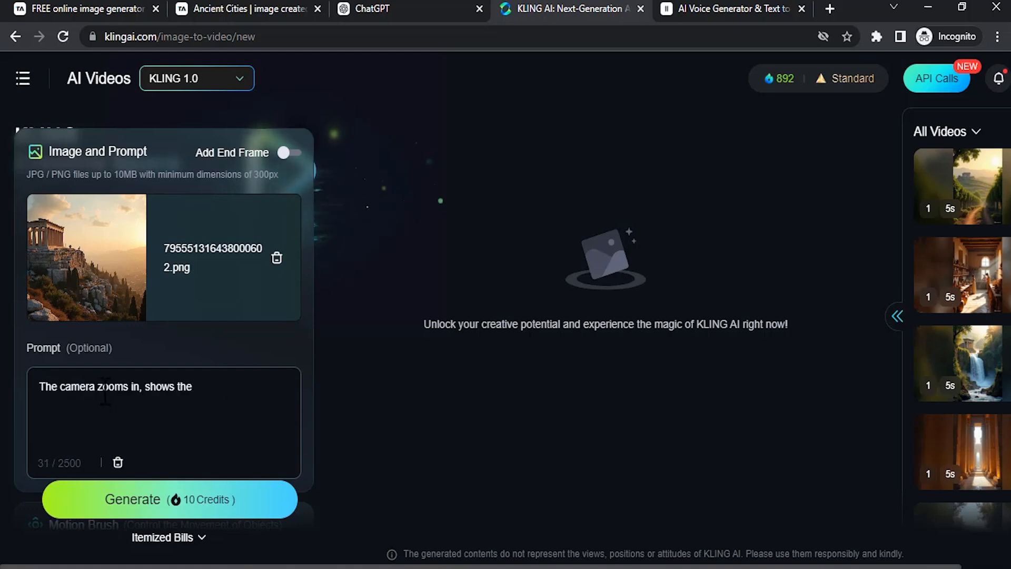
{"action": "type", "text": "beautiful landscape."}
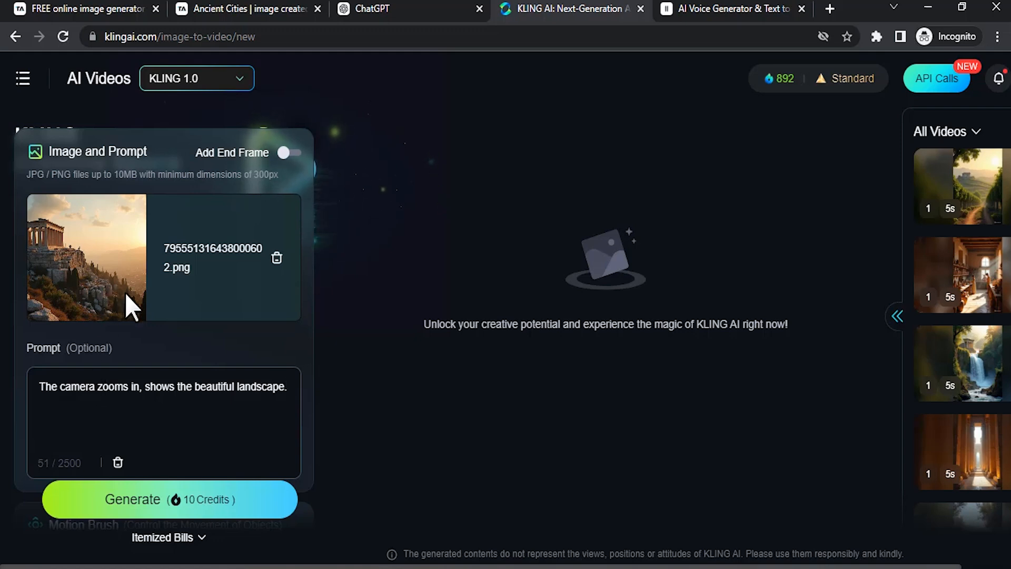
{"action": "left_click", "coordinate": [152, 498]}
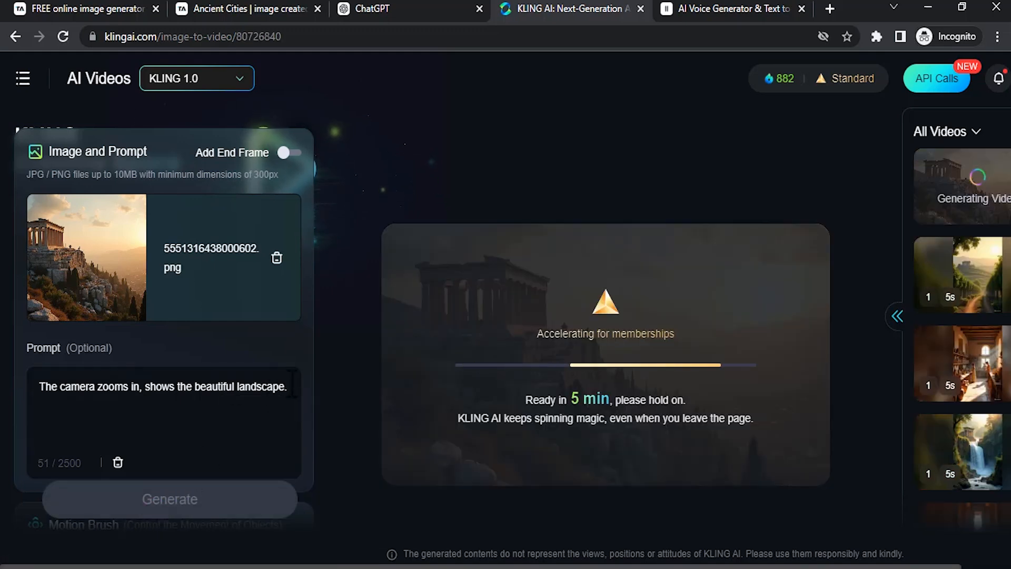
Clear the video prompt and generate a second Acropolis video from the image alone
{"action": "left_click_drag", "start_coordinate": [45, 390], "coordinate": [296, 384]}
{"action": "key", "text": "BackSpace"}
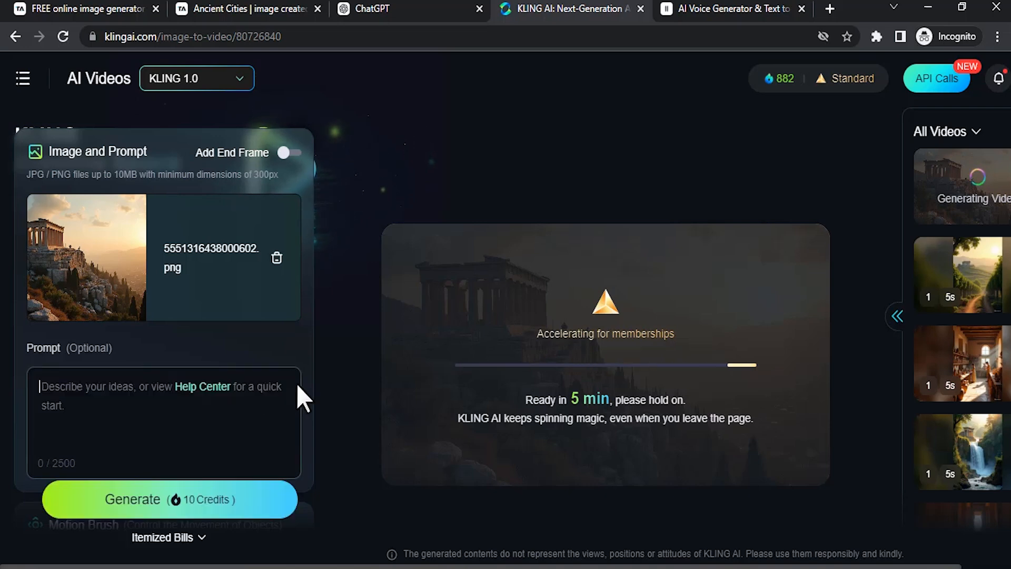
{"action": "left_click", "coordinate": [215, 501]}
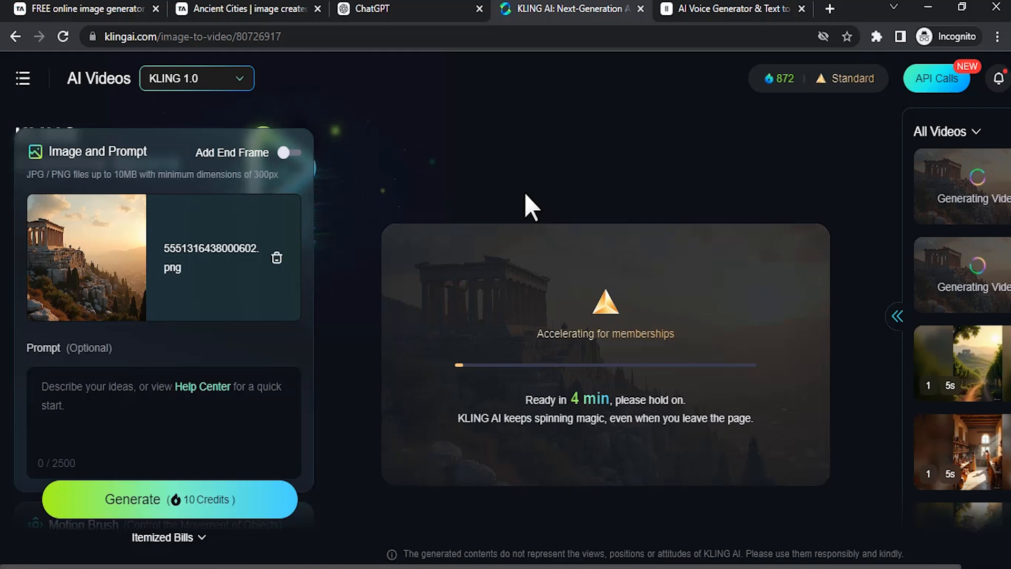
Open Sound Effects in ElevenLabs and fill its description with the Acropolis sound prompt copied from ChatGPT
{"action": "left_click", "coordinate": [716, 8]}
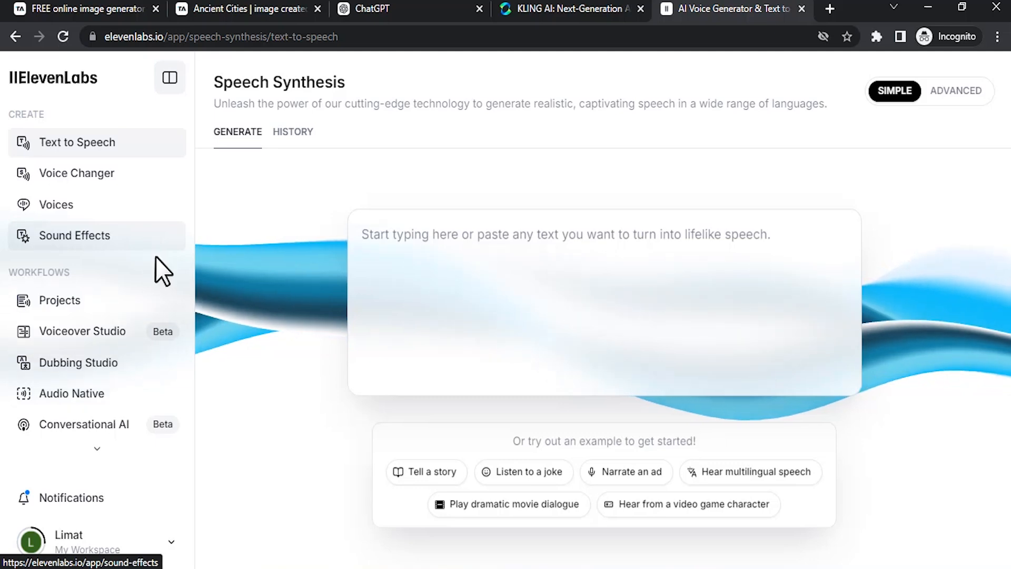
{"action": "left_click", "coordinate": [111, 243]}
{"action": "left_click", "coordinate": [378, 4]}
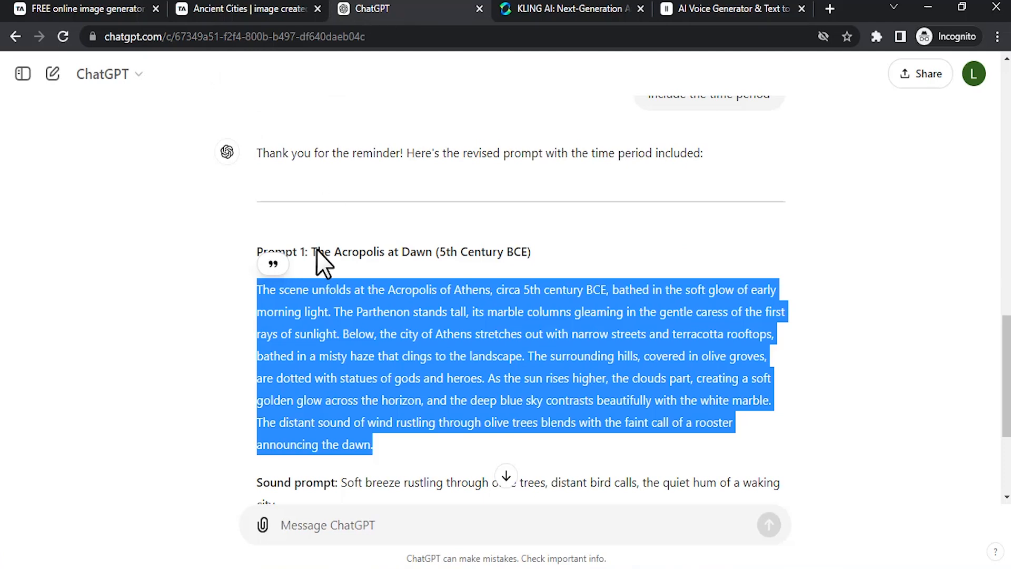
{"action": "scroll", "coordinate": [332, 287], "scroll_direction": "down", "scroll_amount": 3}
{"action": "left_click_drag", "start_coordinate": [341, 323], "coordinate": [326, 351]}
{"action": "key", "text": "ctrl+c"}
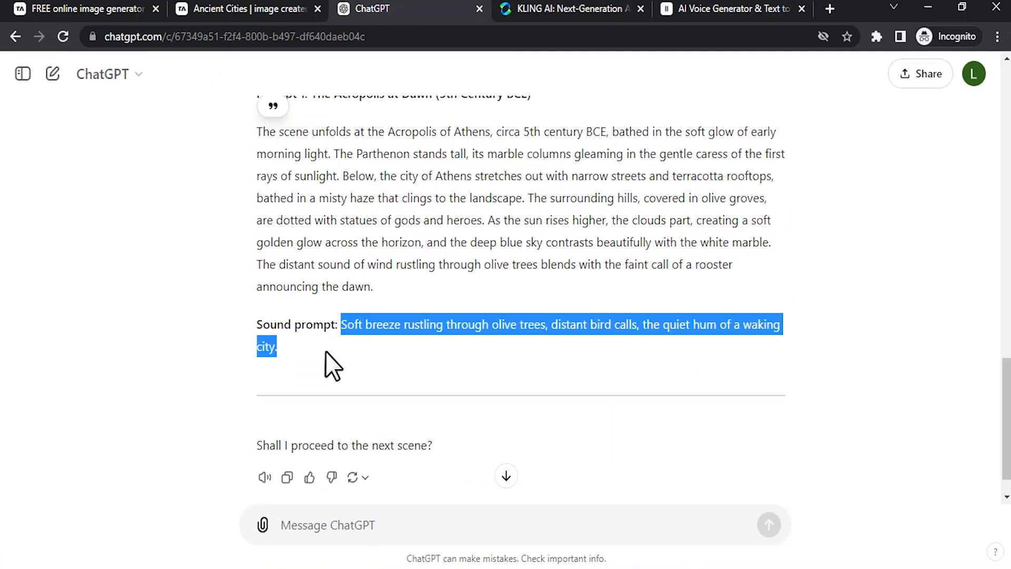
{"action": "scroll", "coordinate": [581, 233], "scroll_direction": "up", "scroll_amount": 3}
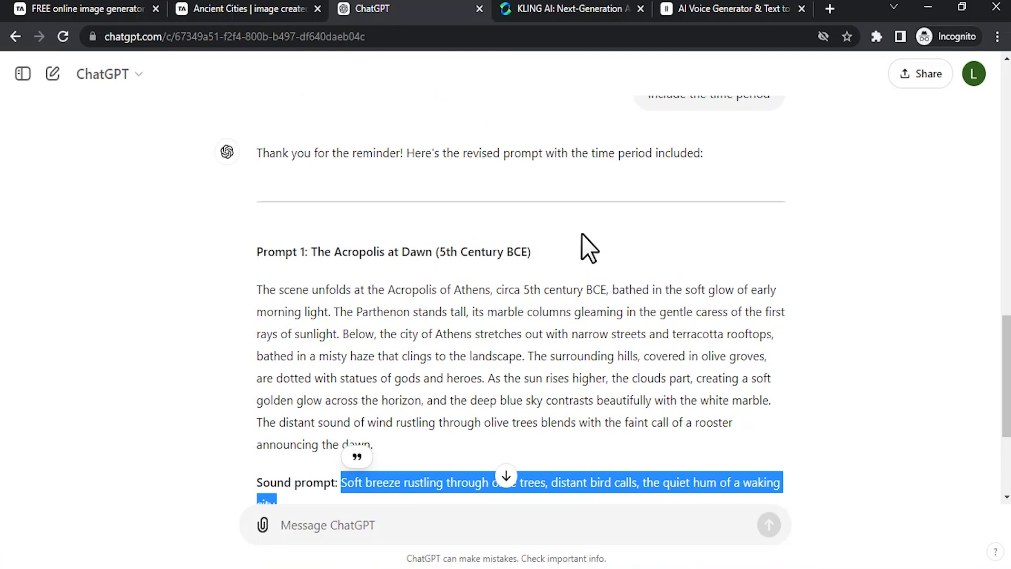
{"action": "left_click", "coordinate": [729, 8]}
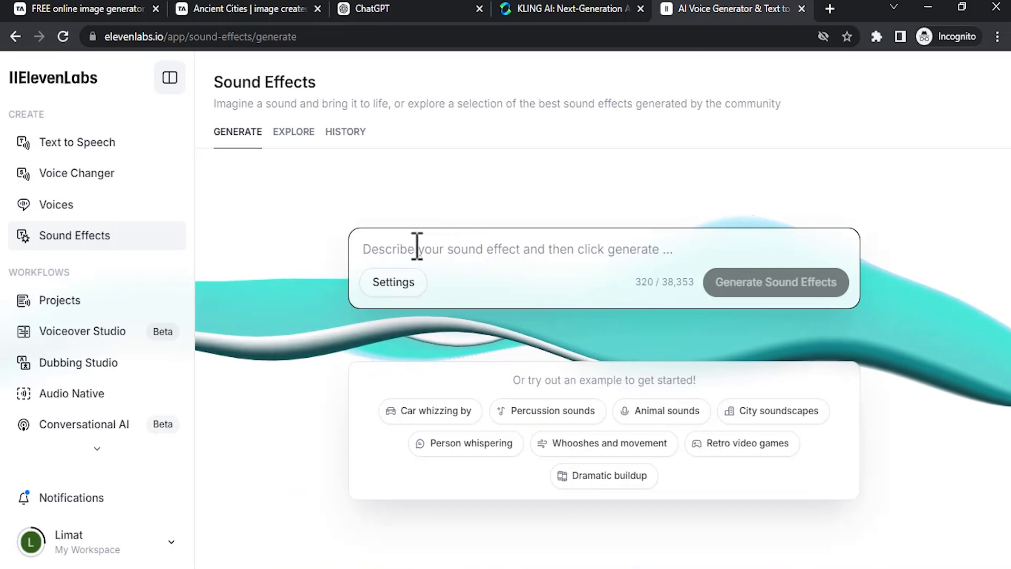
{"action": "key", "text": "ctrl+v"}
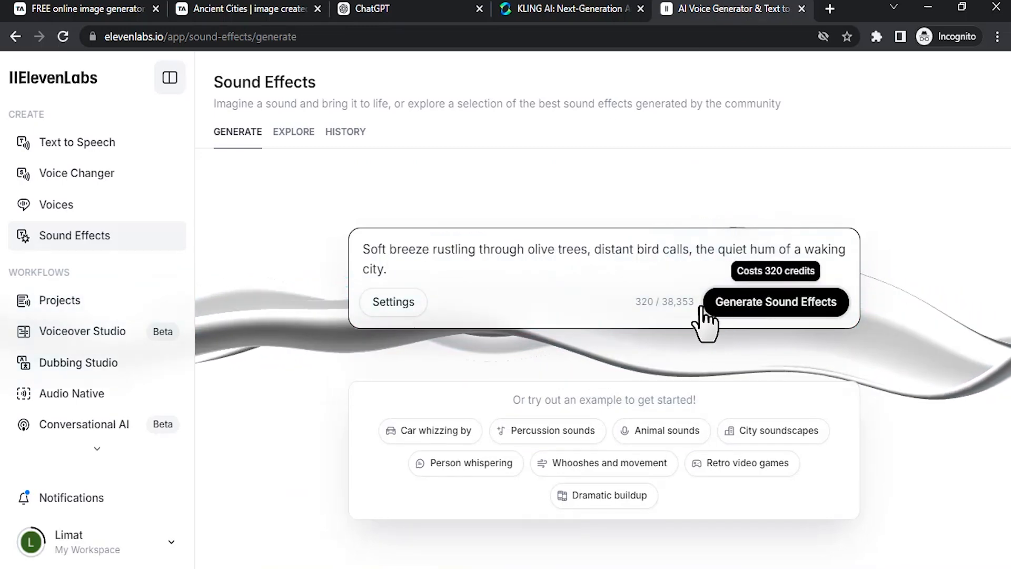
Check the duration and prompt influence settings, and generate the sound effects
{"action": "left_click", "coordinate": [405, 308]}
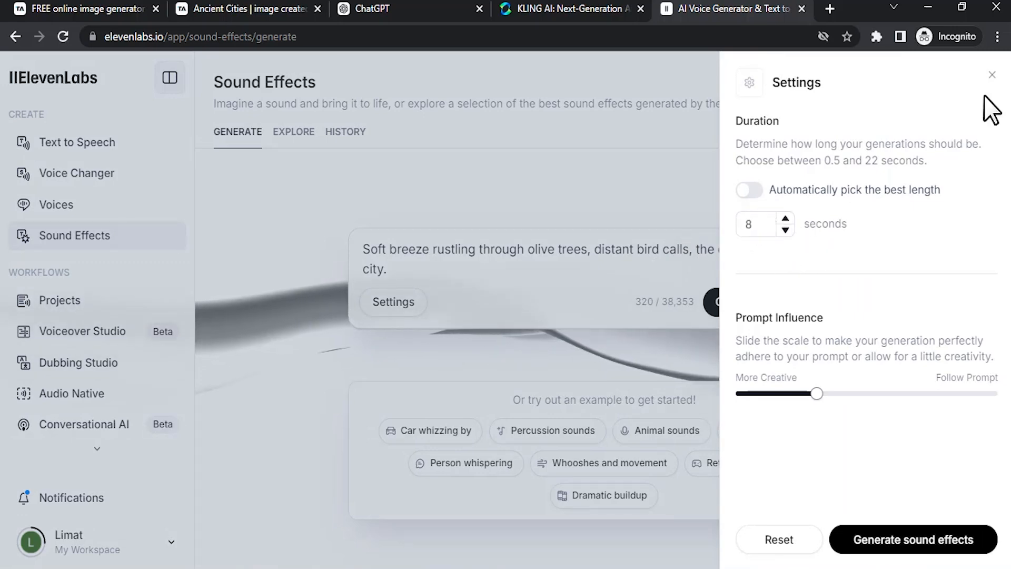
{"action": "left_click", "coordinate": [992, 75]}
{"action": "left_click", "coordinate": [783, 309]}
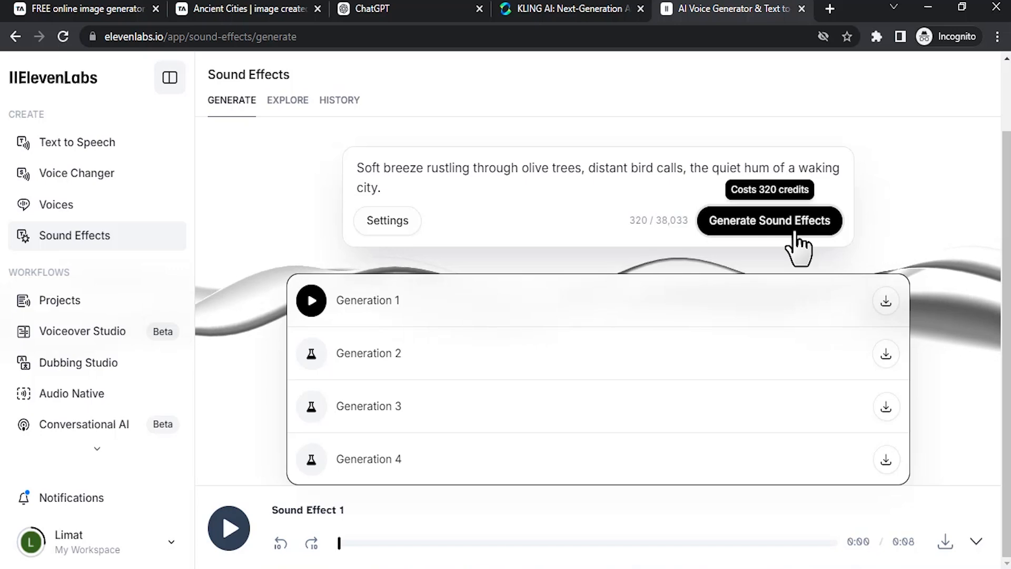
Play the fourth generated sound effect and download it
{"action": "left_click", "coordinate": [312, 461]}
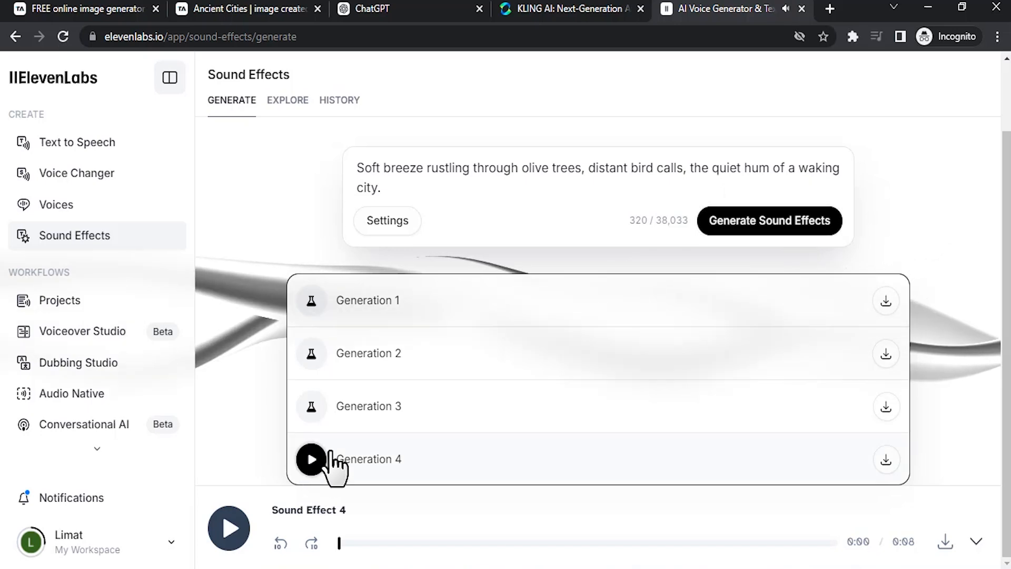
{"action": "left_click", "coordinate": [885, 460]}
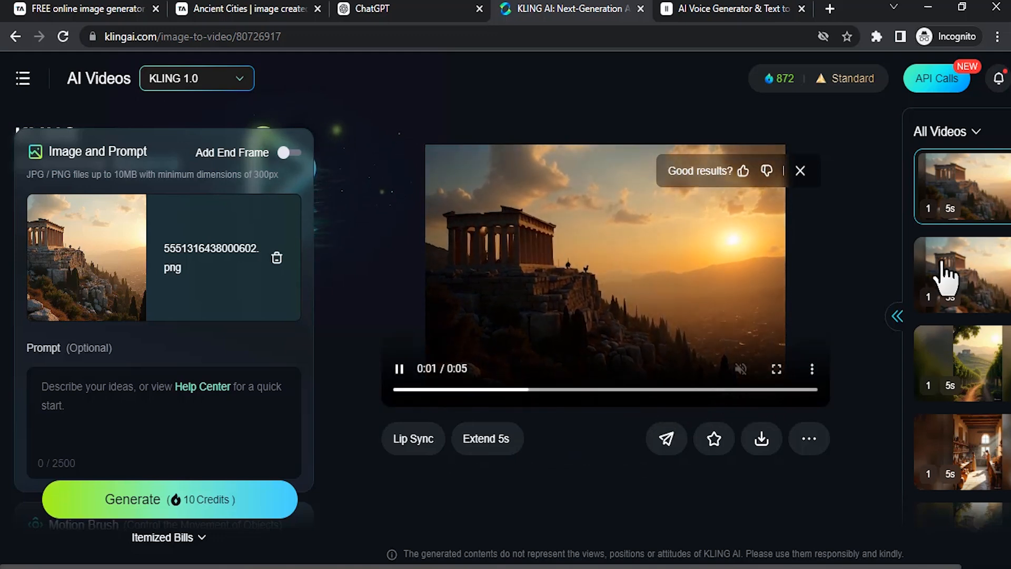
Switch to KLING AI and view the first Acropolis video, generated with the camera zoom prompt
{"action": "left_click", "coordinate": [963, 277]}
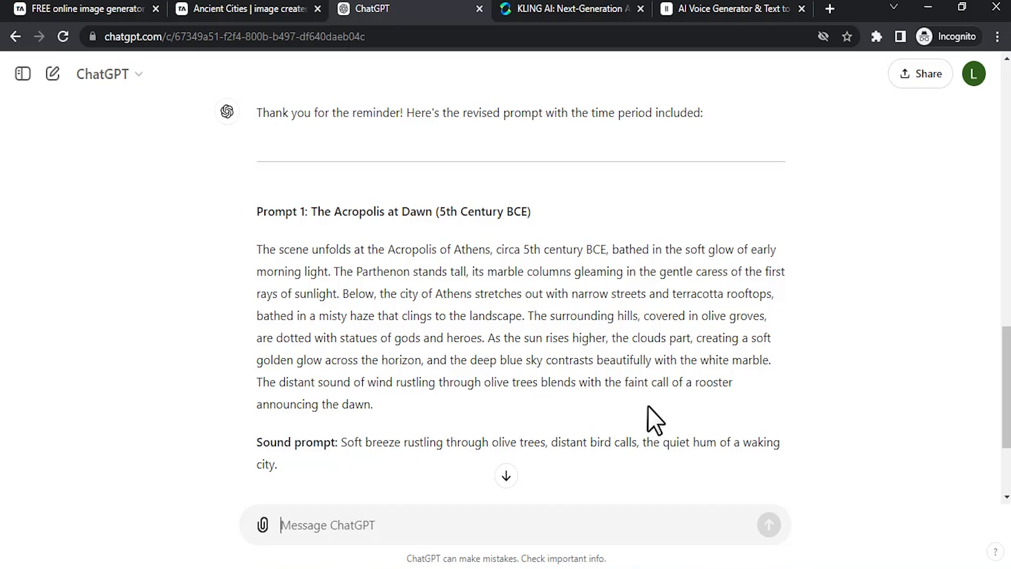
Switch to ChatGPT and ask for the scene that follows with the message "next prompt"
{"action": "type", "text": "nex"}
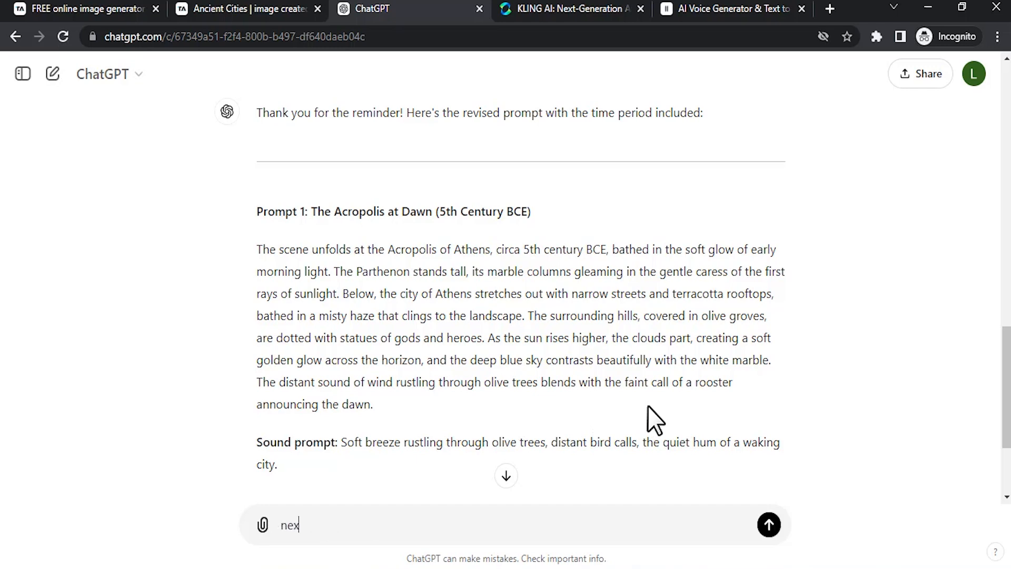
{"action": "type", "text": "t prompt"}
{"action": "key", "text": "Return"}
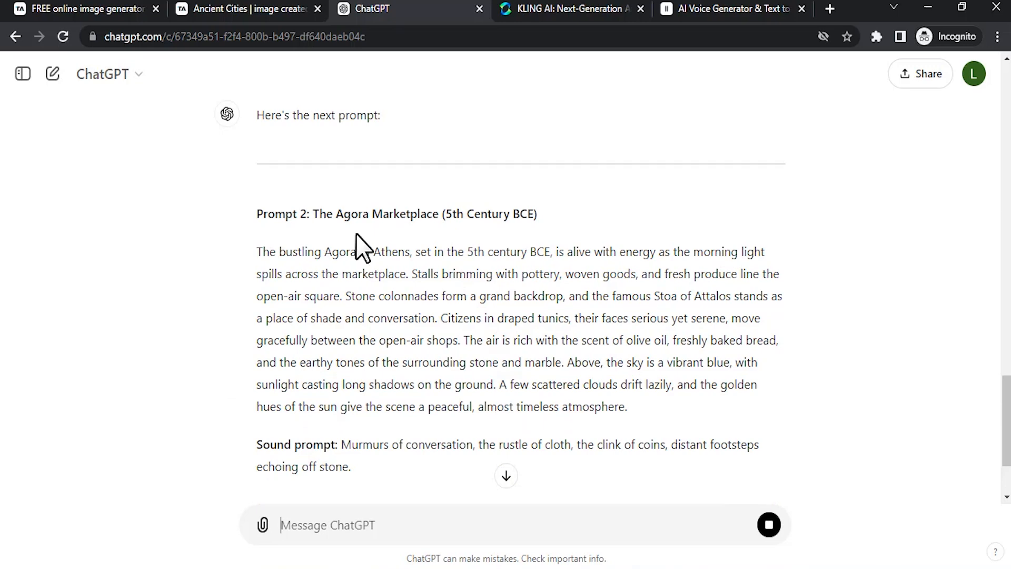
Copy the Agora Marketplace scene description into Tensor.Art as the prompt and generate 2 landscape images with FLUX.1 - dev-fp8
{"action": "left_click_drag", "start_coordinate": [257, 252], "coordinate": [643, 407]}
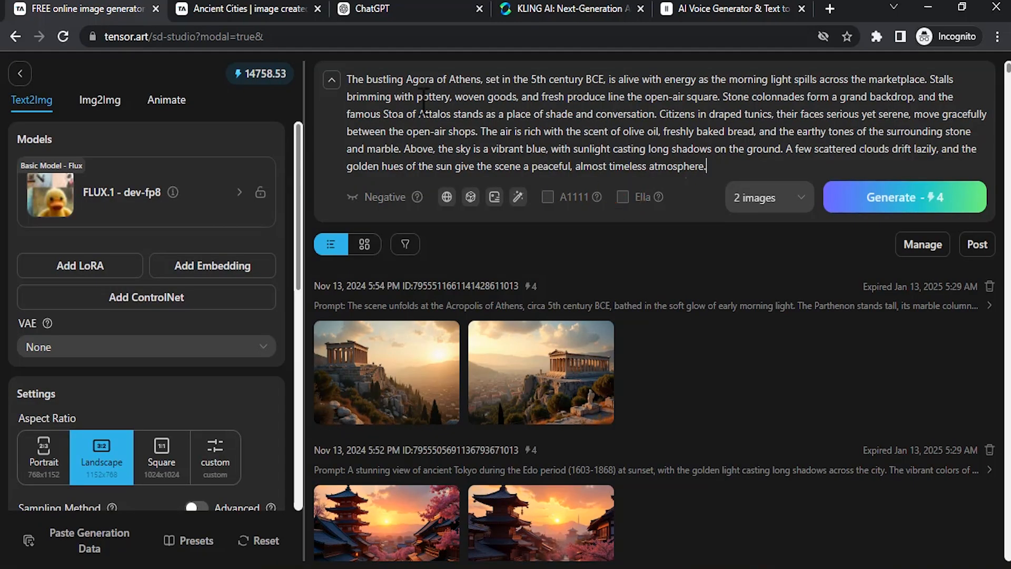
{"action": "key", "text": "ctrl+a"}
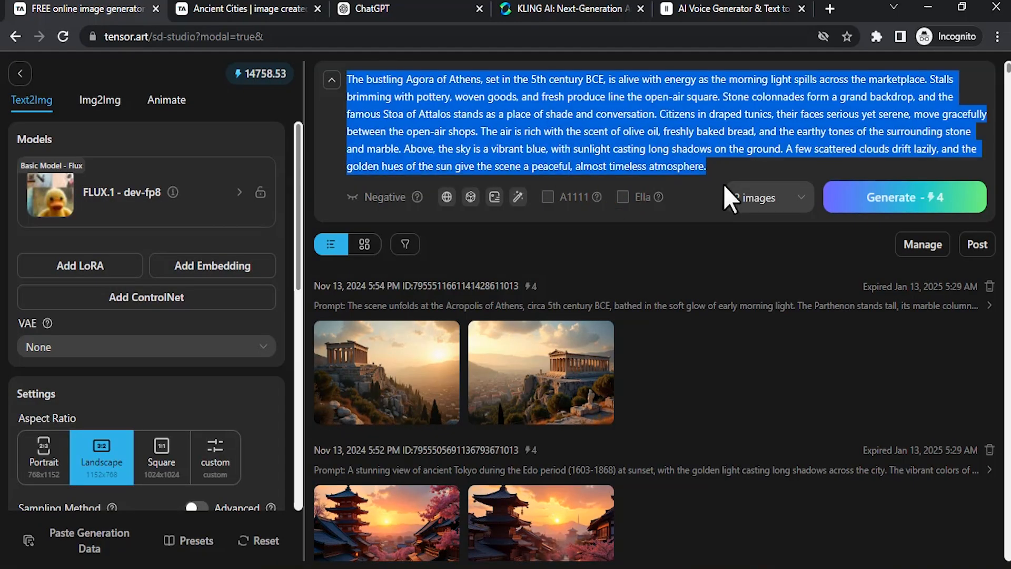
{"action": "left_click", "coordinate": [885, 199]}
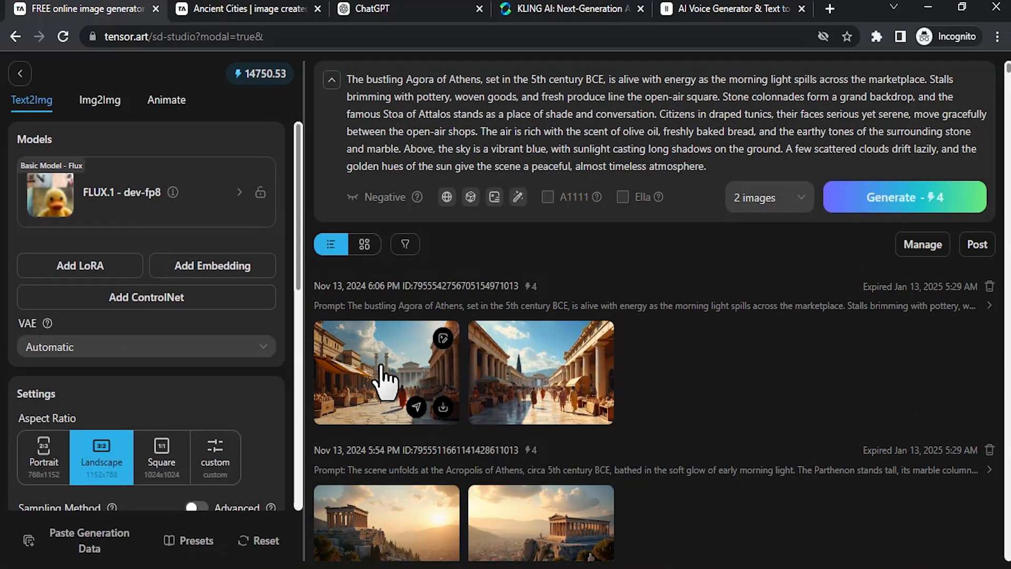
Compare the two Agora images at full size, download the second one and close the preview
{"action": "left_click", "coordinate": [387, 380]}
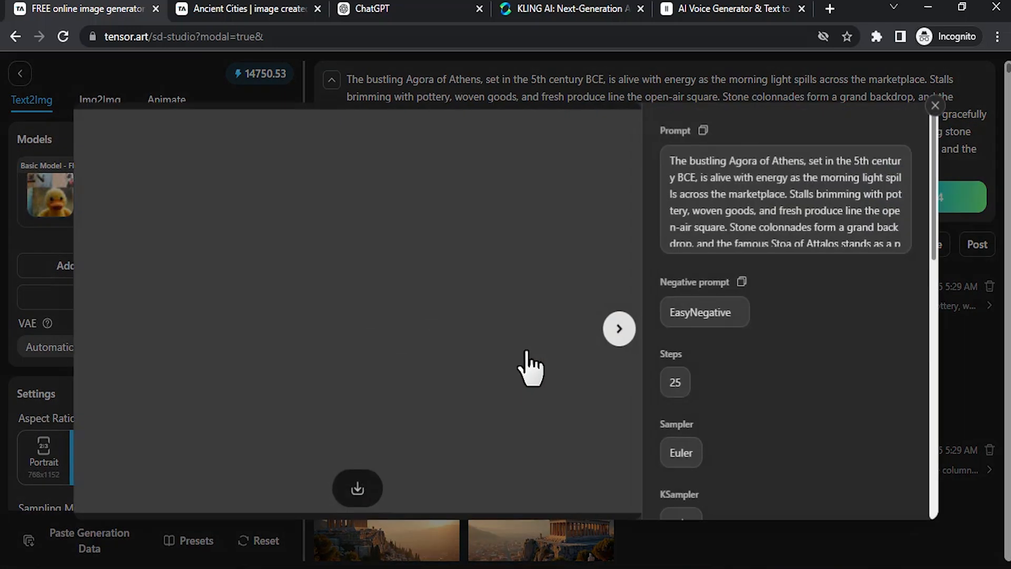
{"action": "left_click", "coordinate": [617, 330]}
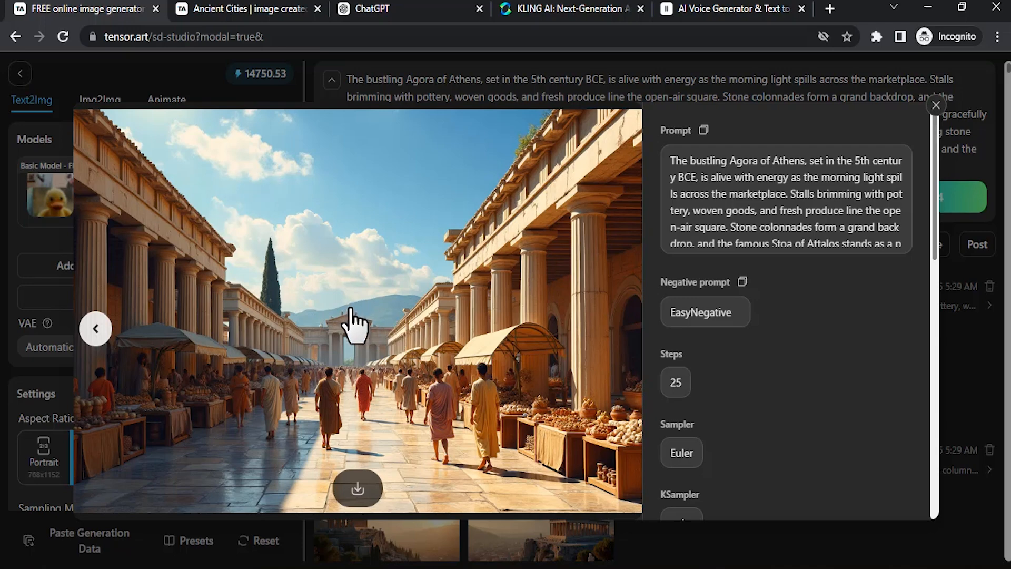
{"action": "left_click", "coordinate": [267, 523]}
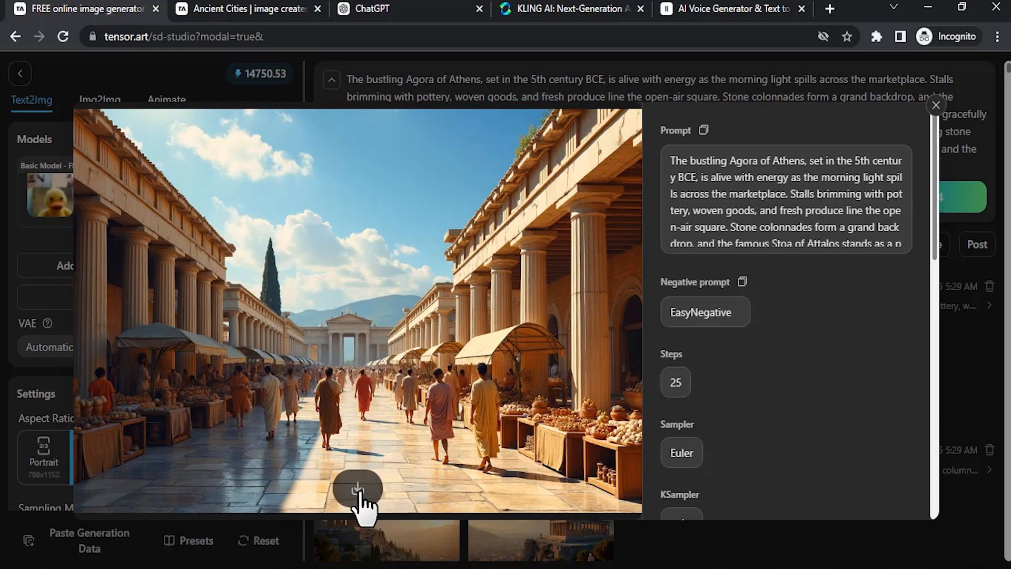
{"action": "left_click", "coordinate": [936, 105]}
{"action": "mouse_move", "coordinate": [588, 332]}
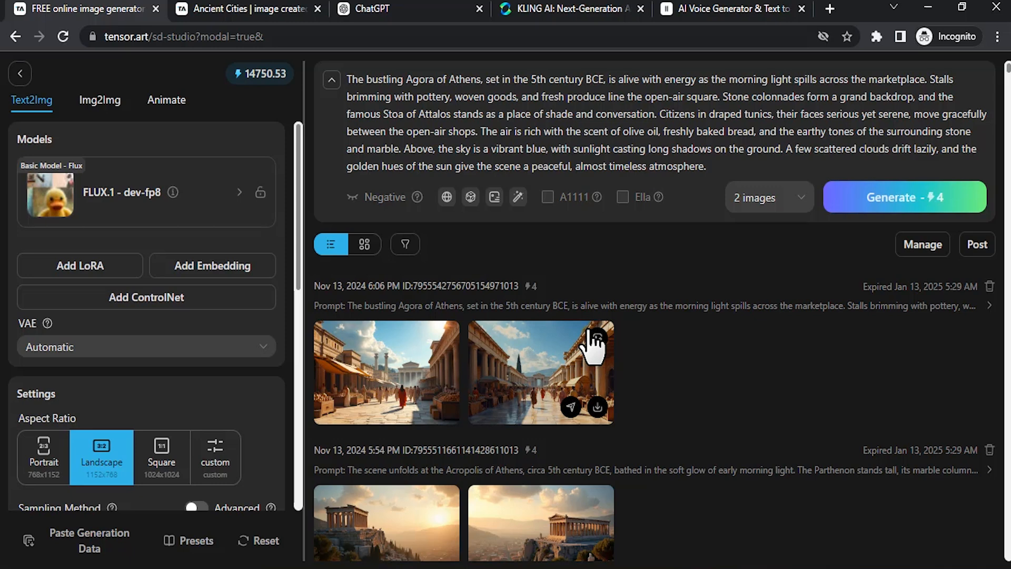